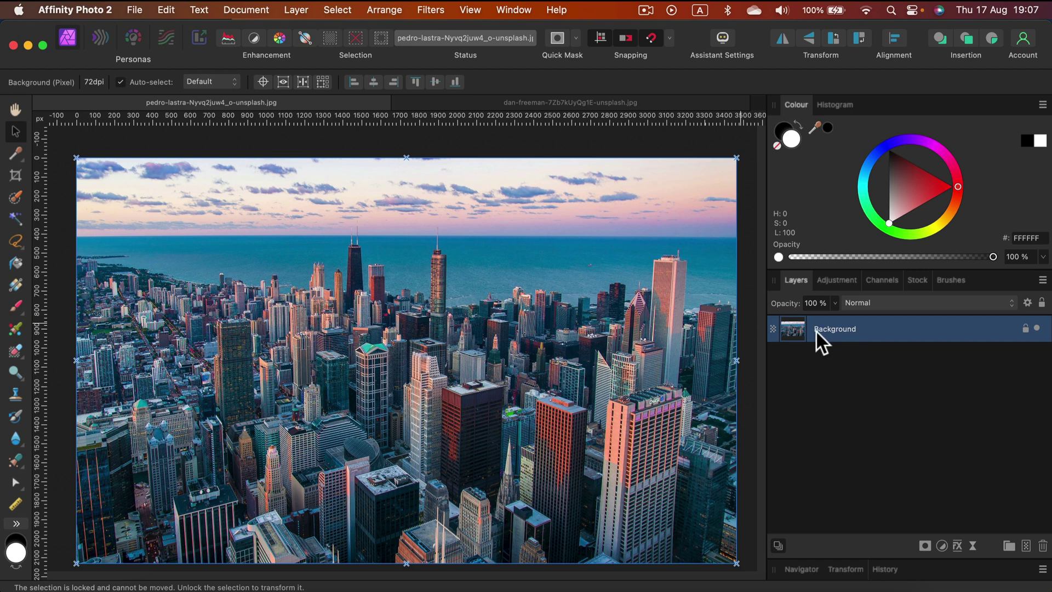
Duplicate the Chicago Background layer and give the copy a 10 px live Gaussian blur.
right_click(907, 330)
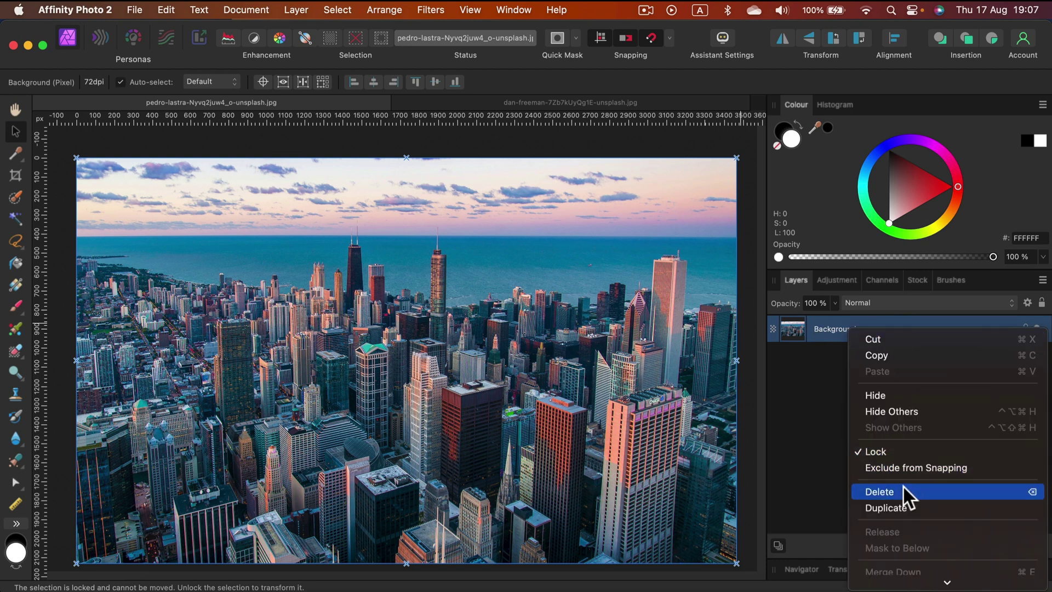
click(898, 505)
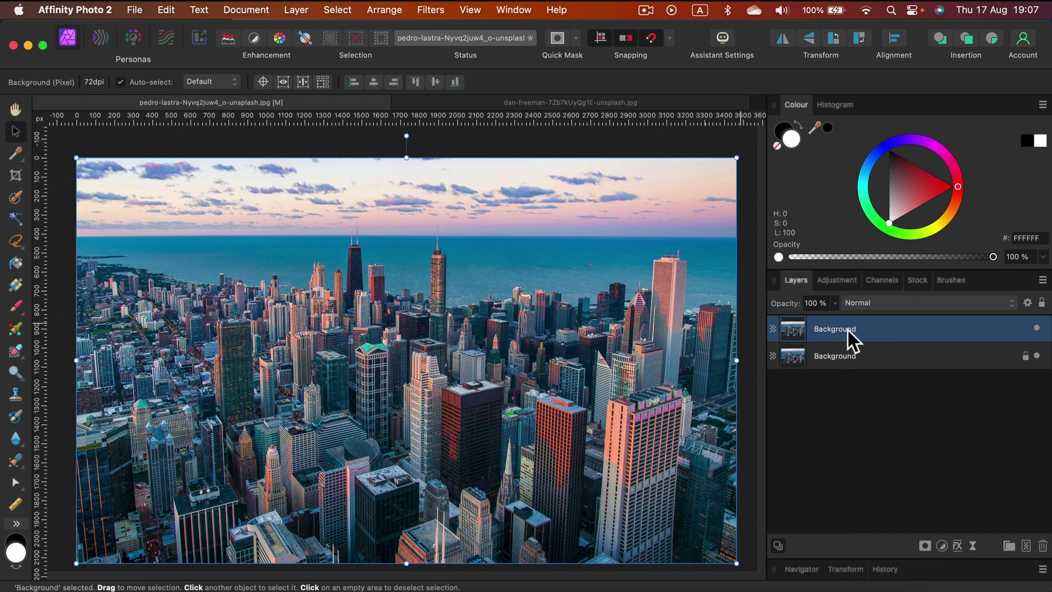
click(974, 545)
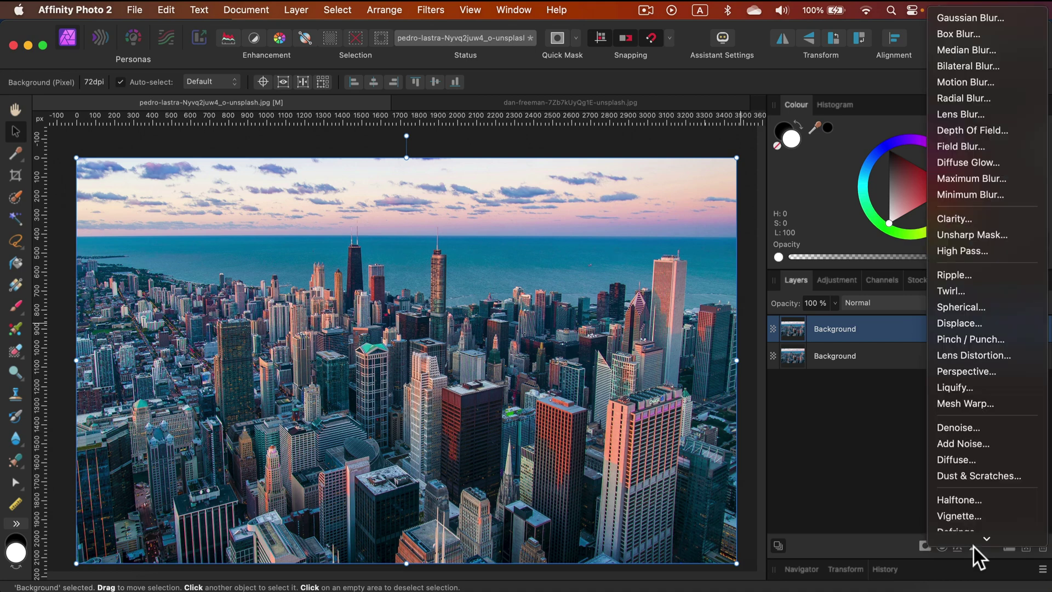
click(959, 16)
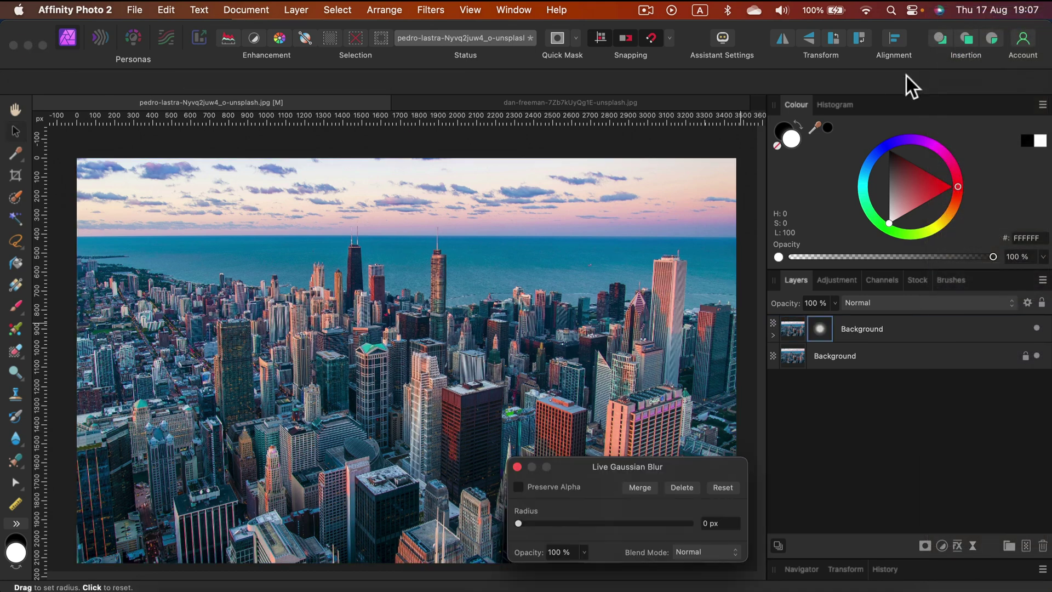
drag(548, 524, 592, 523)
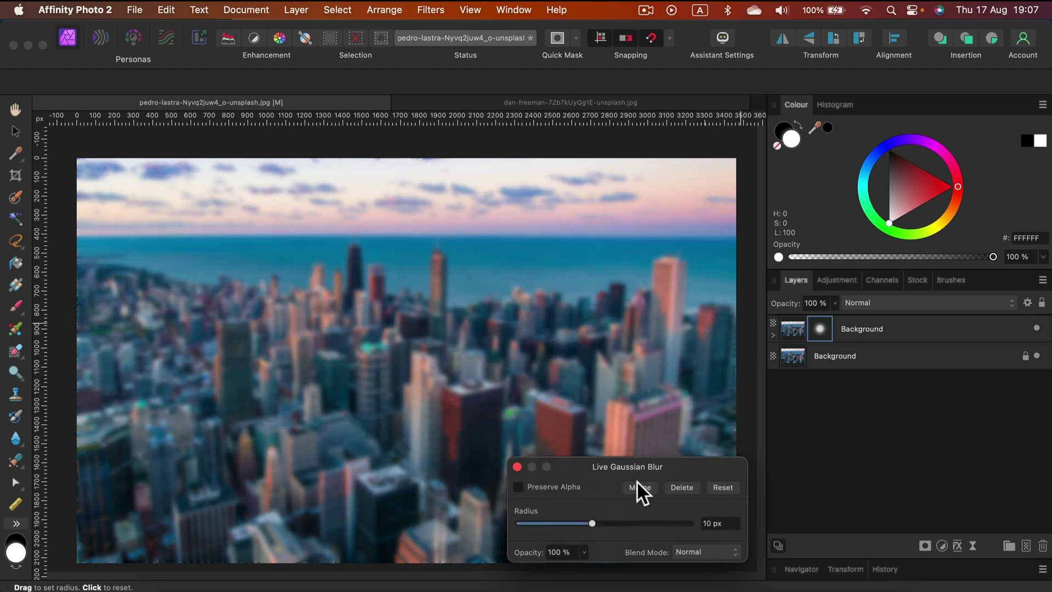
click(517, 466)
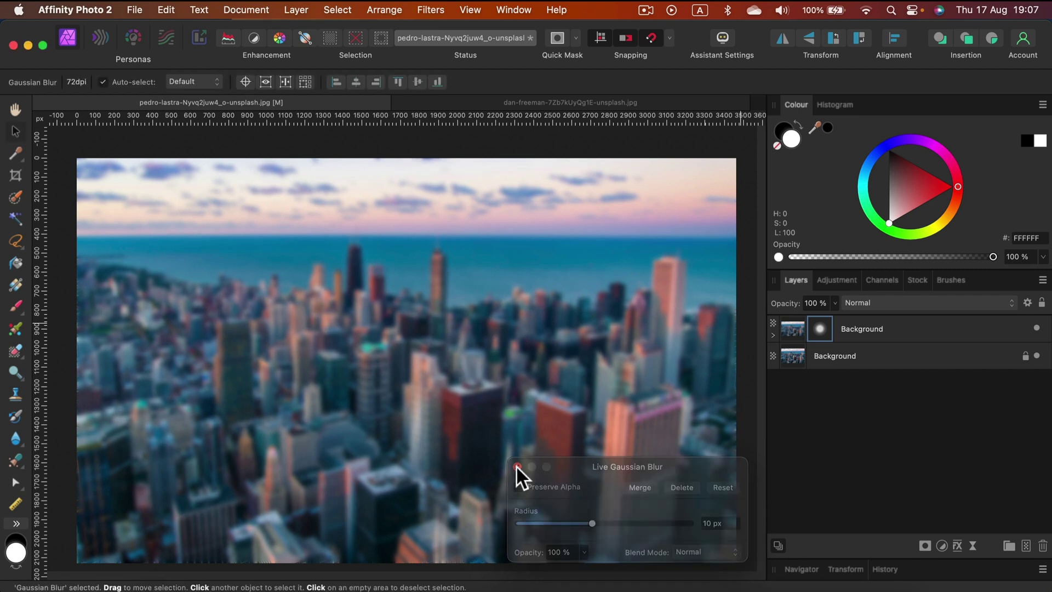
click(799, 320)
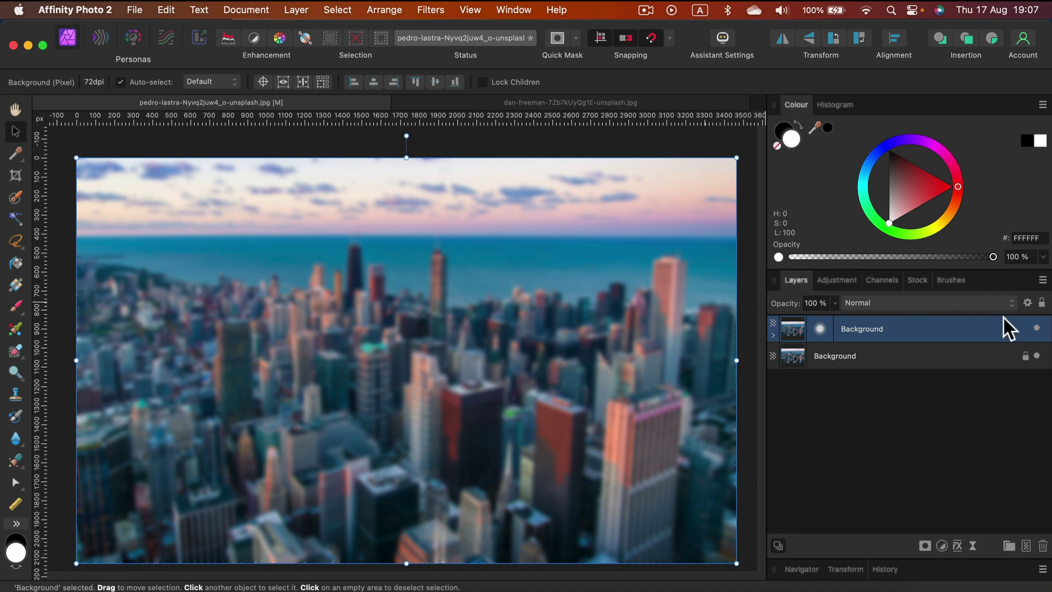
Add a mask to the blurred copy and set a black Paint Brush to 4096 px width, 30 % hardness.
click(924, 546)
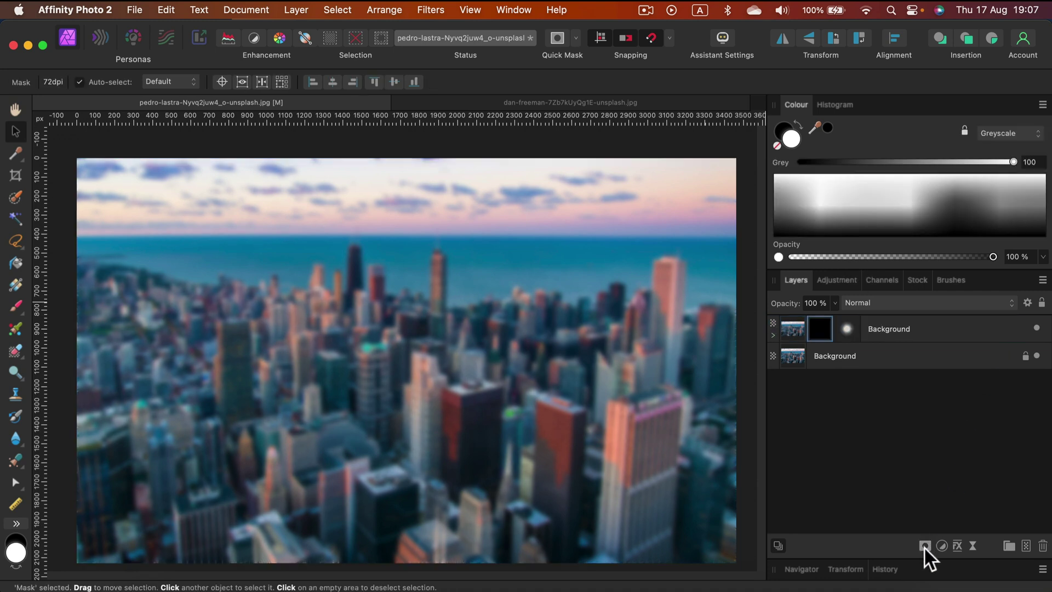
click(16, 307)
key(x)
click(85, 81)
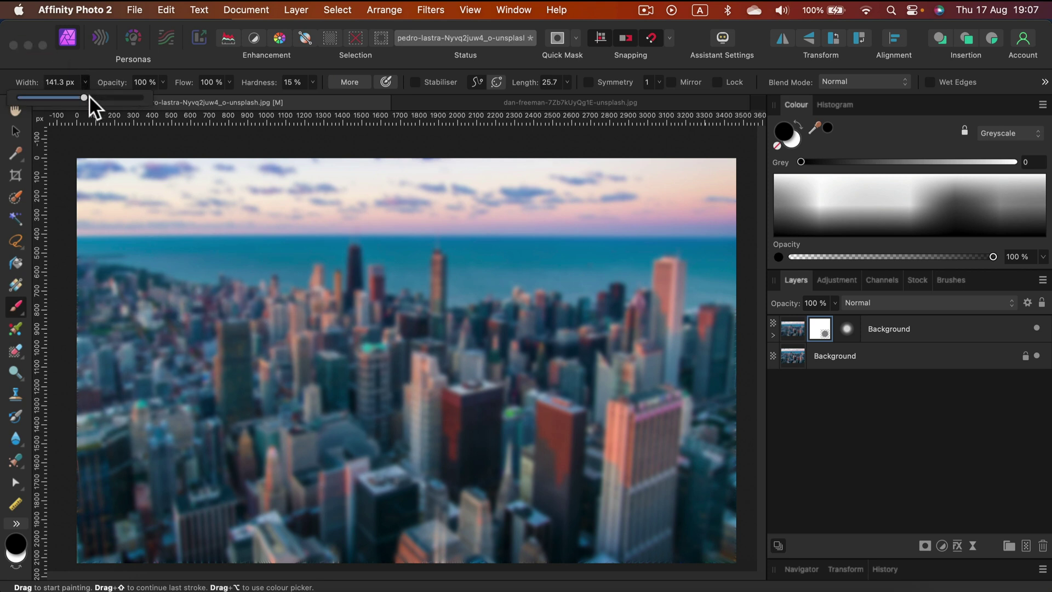
drag(93, 100, 230, 77)
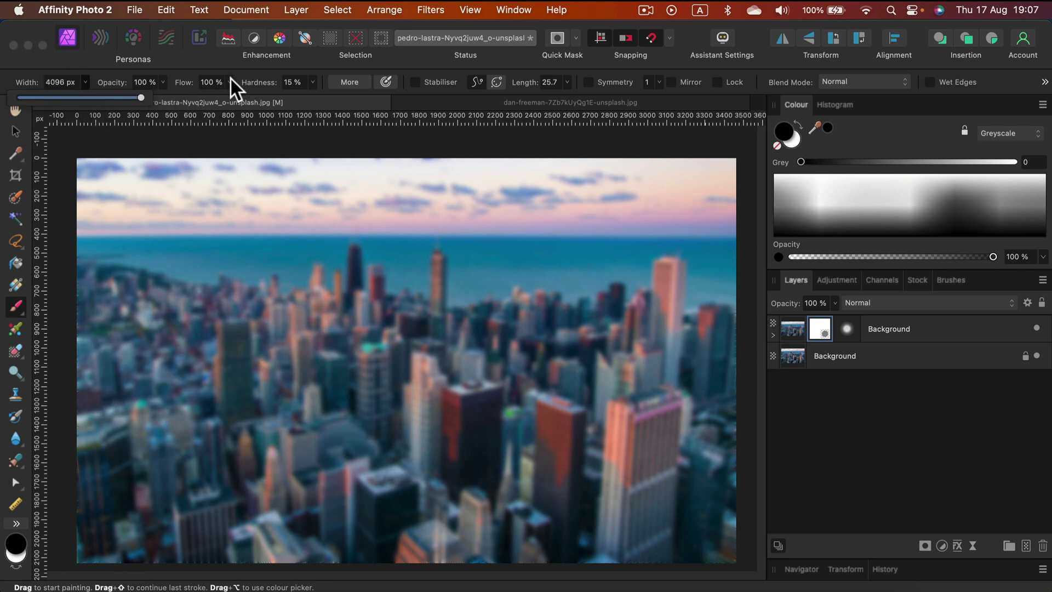
click(314, 81)
mouse_move(321, 94)
mouse_down()
mouse_move(392, 96)
mouse_move(329, 101)
mouse_up()
click(326, 307)
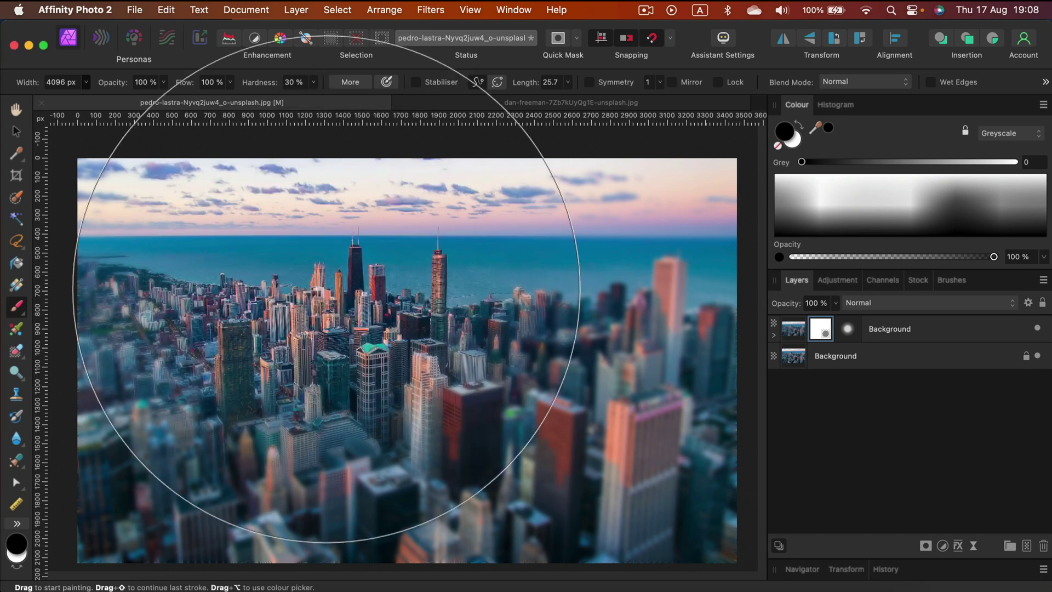
With the brush shrunk to about 2138 px, paint a straight horizontal black band across the city.
drag(326, 307, 329, 345)
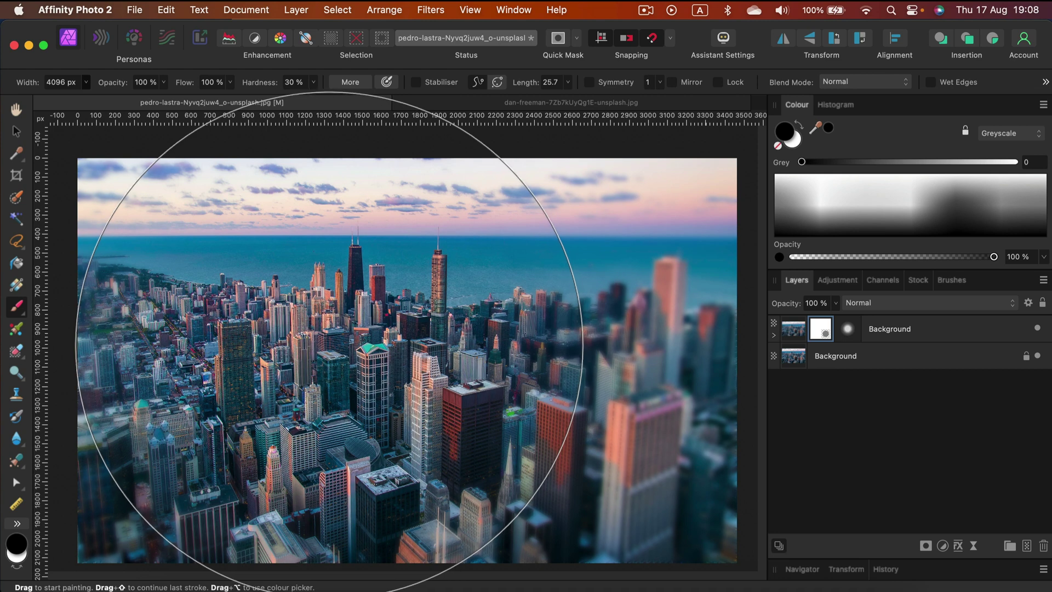
key(super+z)
key(bracketleft)
key(bracketleft)
key(bracketleft)
key(bracketleft)
key(bracketleft)
key(bracketleft)
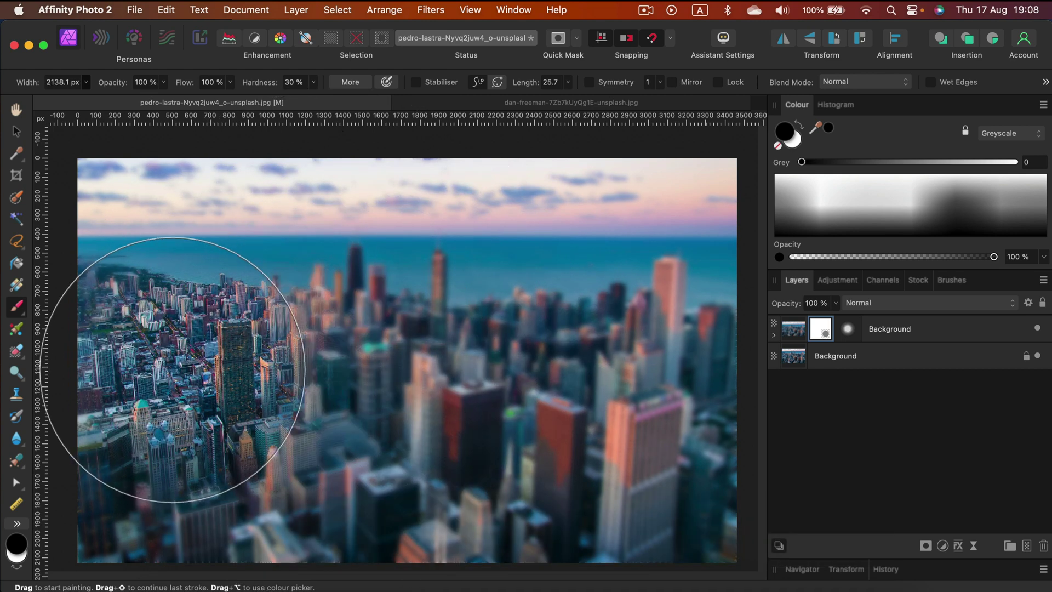
key(shift)
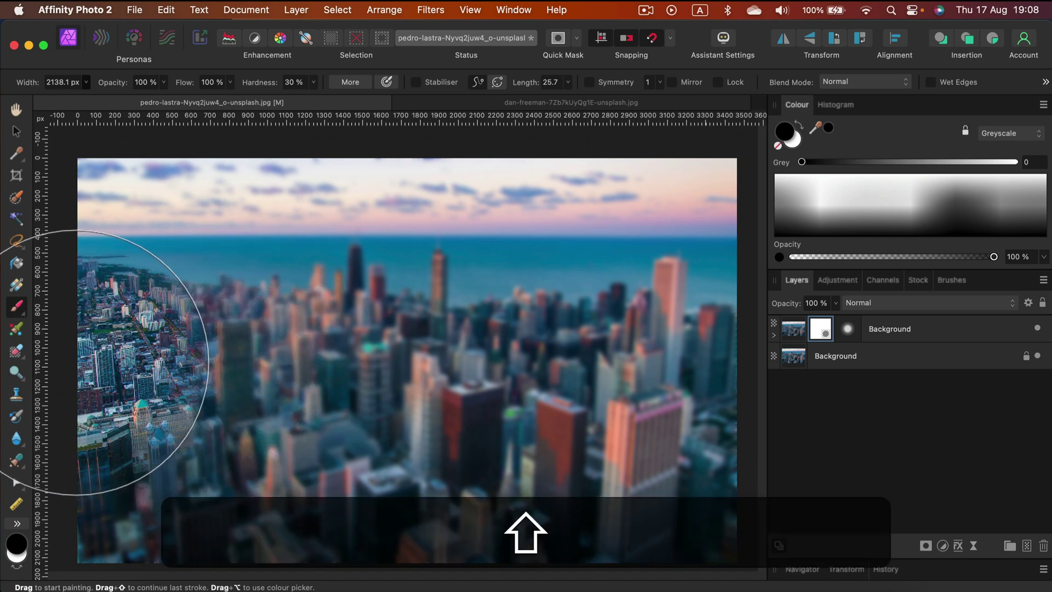
drag(77, 362, 892, 351)
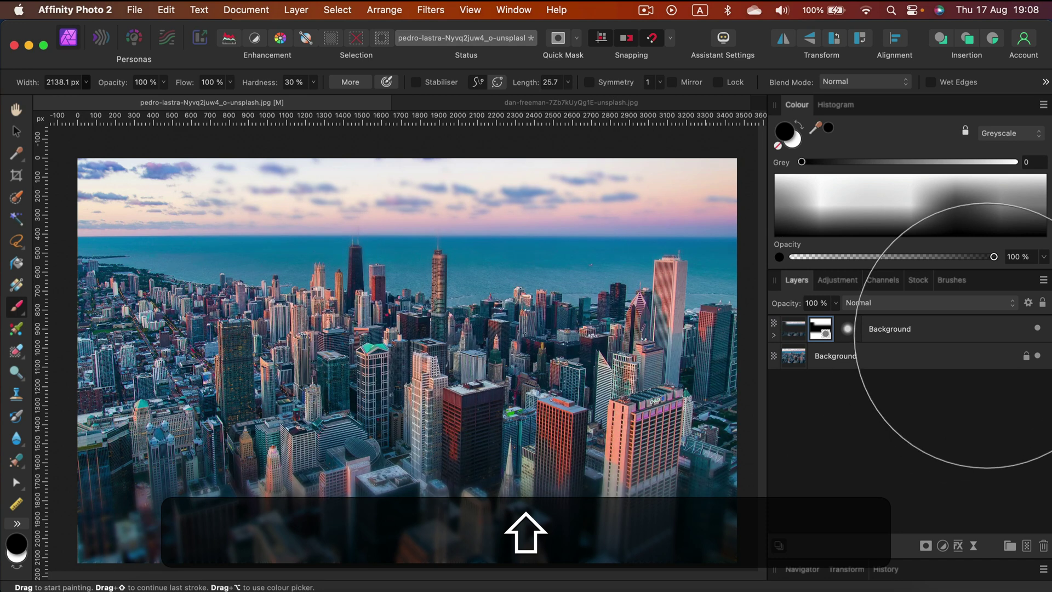
Select the top blurred Background layer and toggle its visibility to compare against the original.
click(17, 131)
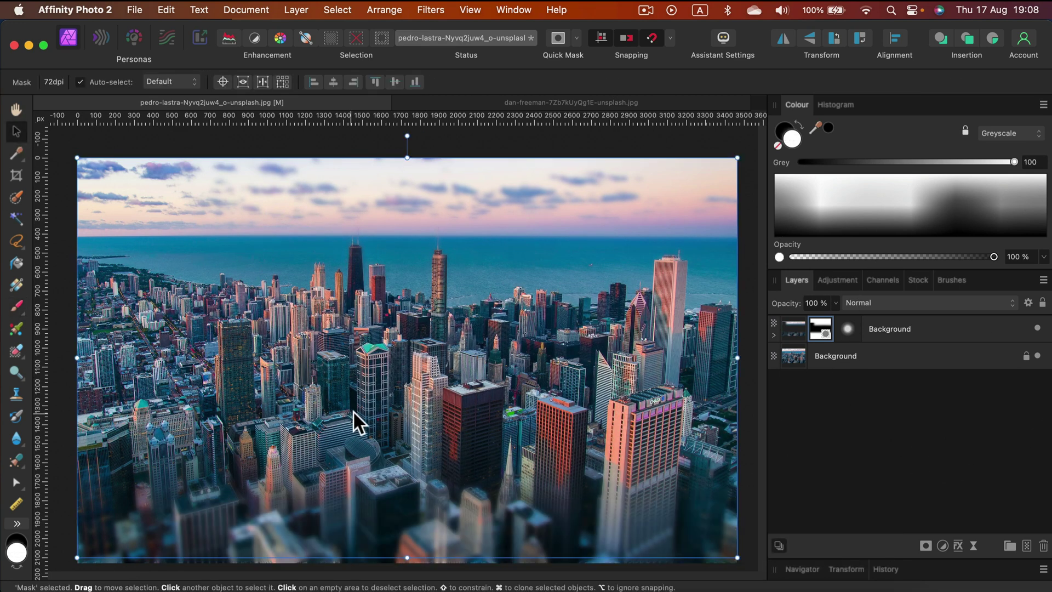
scroll(488, 359, down, 3)
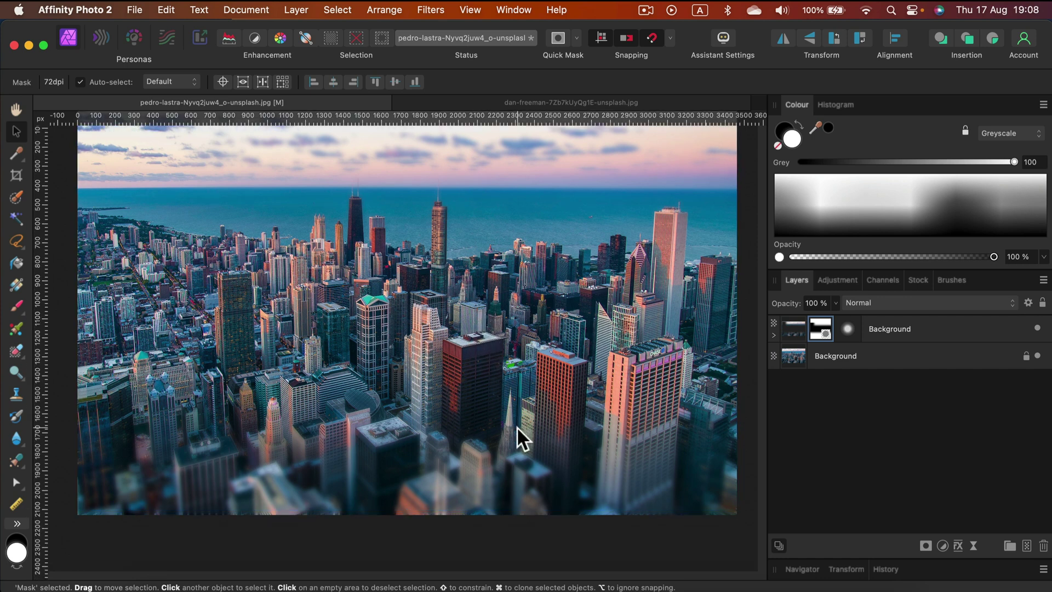
click(943, 324)
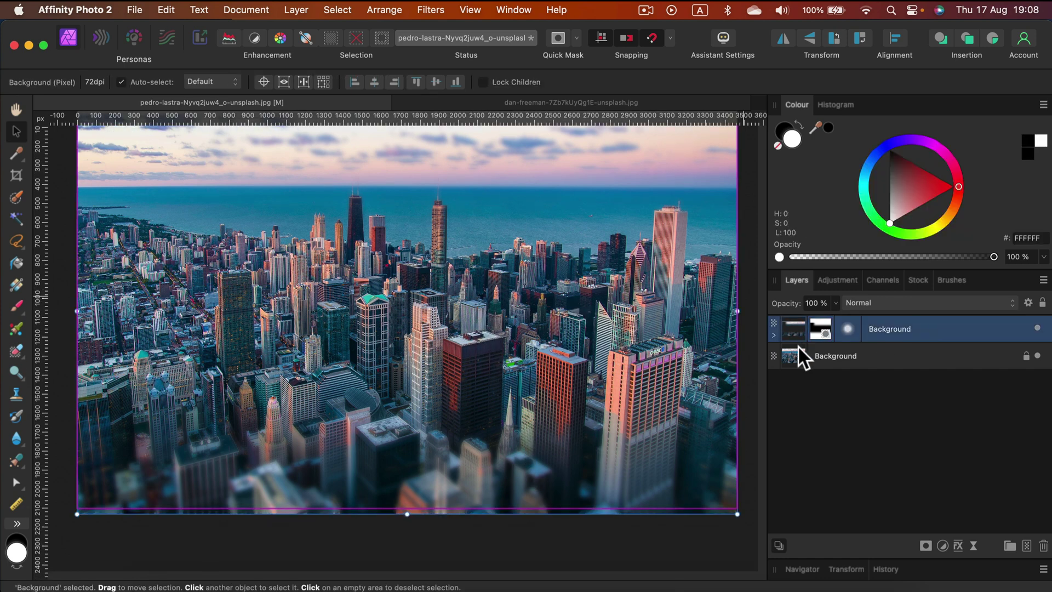
click(1037, 327)
click(1038, 328)
click(1038, 327)
click(1037, 328)
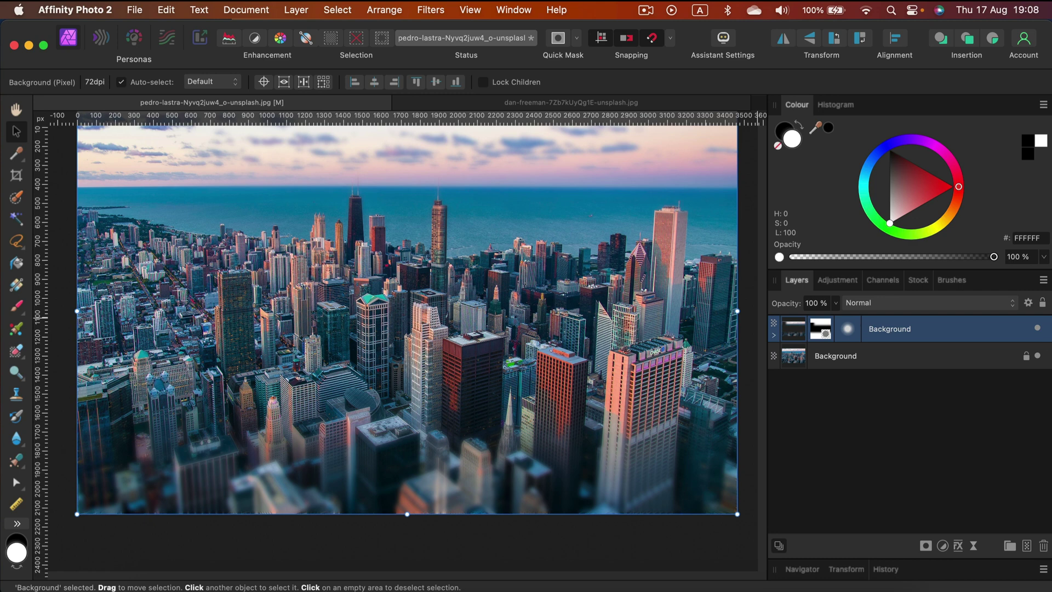
click(1039, 328)
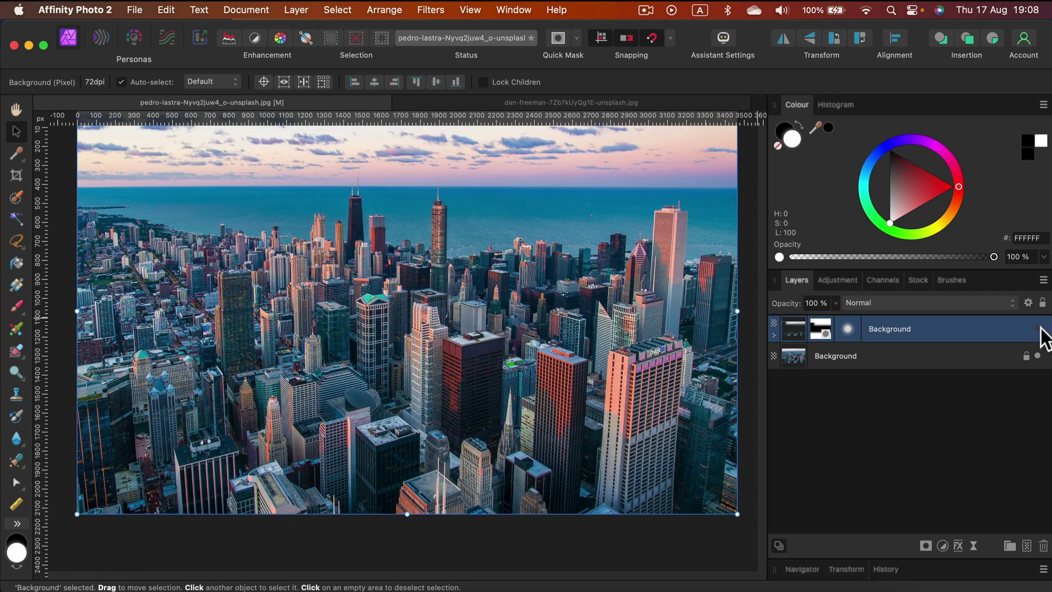
click(1038, 328)
click(1039, 328)
click(1038, 329)
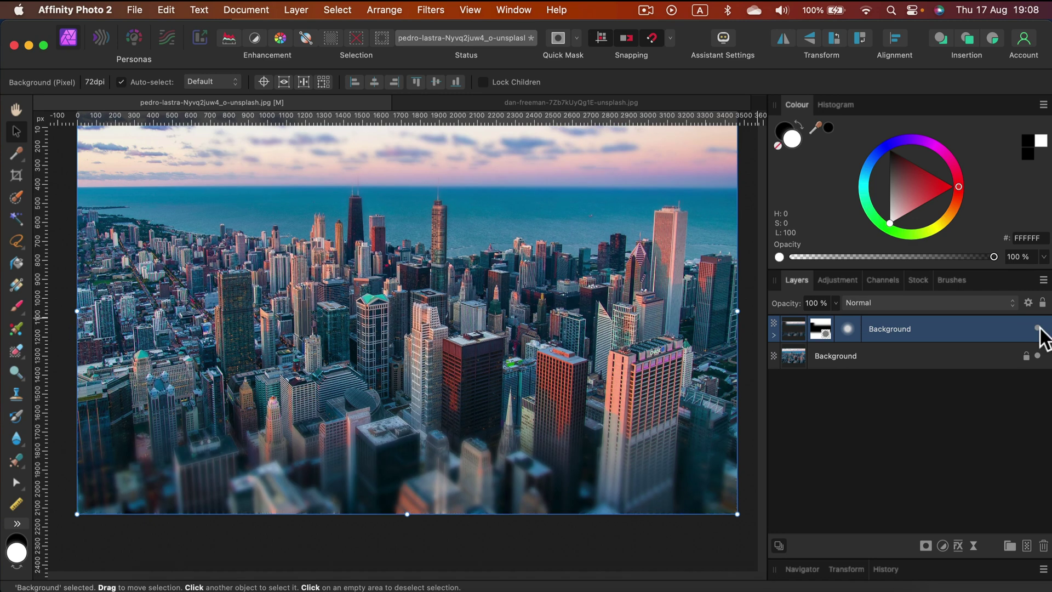
Delete the blurred top layer and bring up Filters > Blur with Depth Of Field Blur showing.
key(BackSpace)
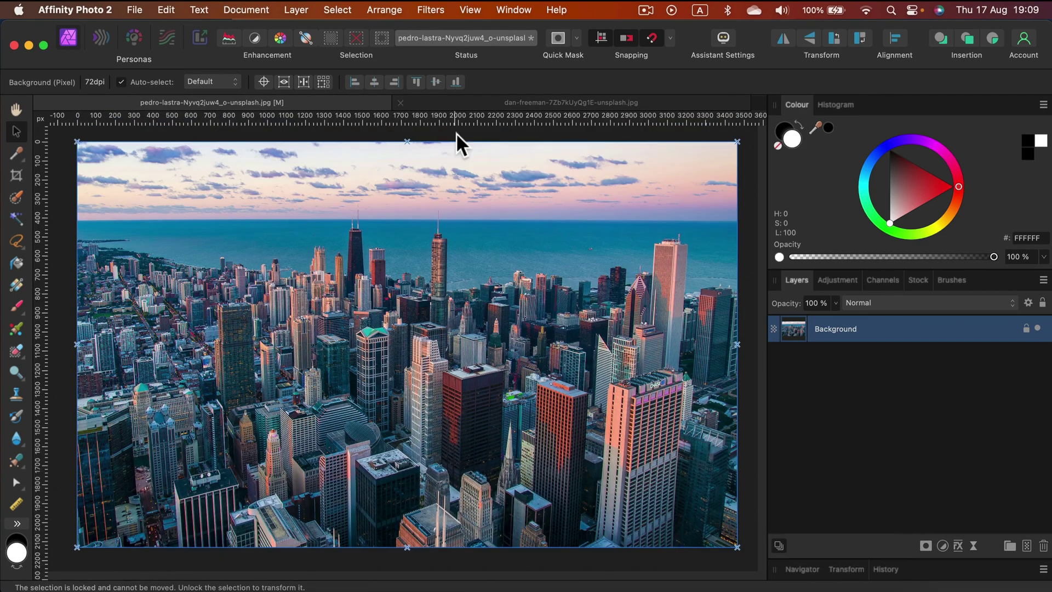
click(430, 10)
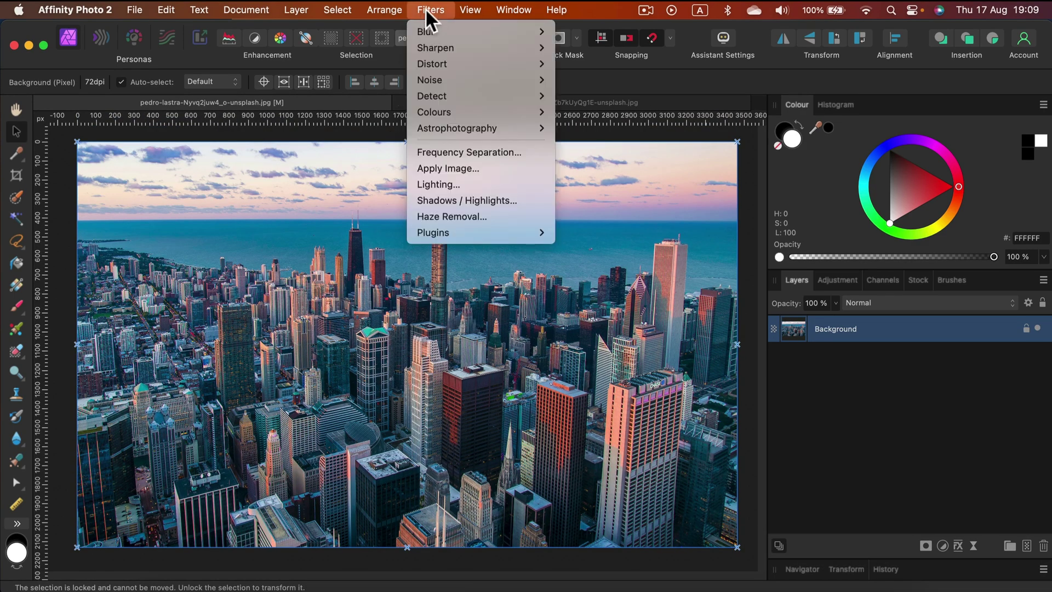
mouse_move(424, 31)
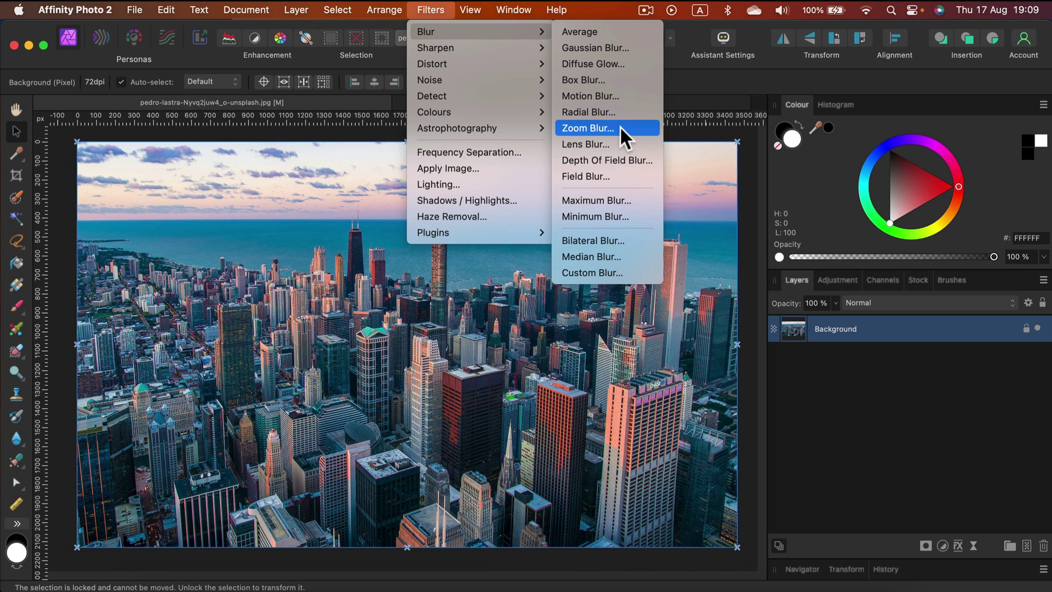
Start a Tilt Shift Depth of Field blur, lower the focus band, and drop its bottom edge to the image bottom.
click(623, 160)
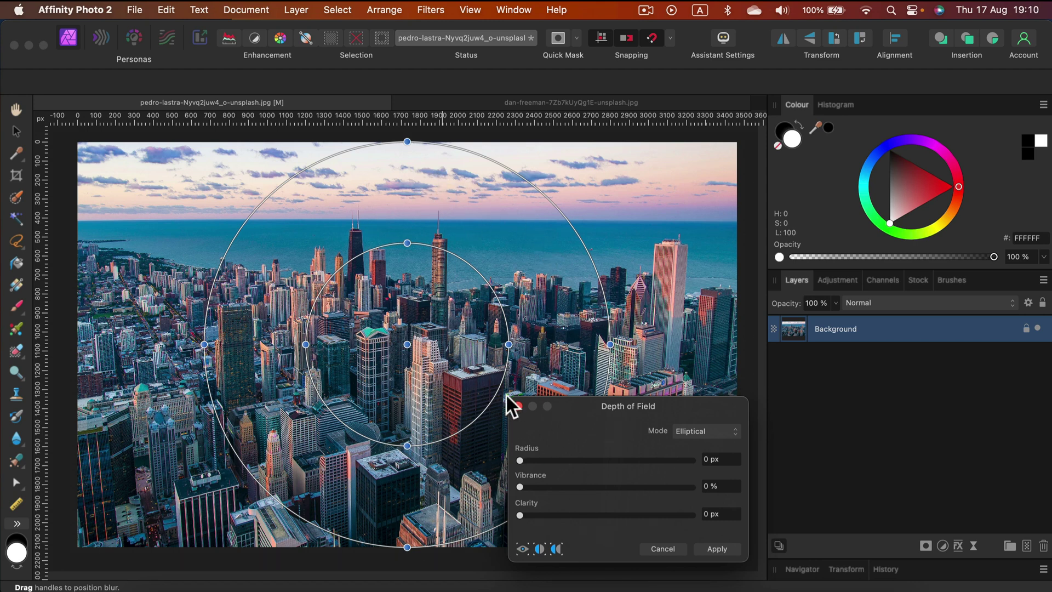
drag(584, 402, 544, 152)
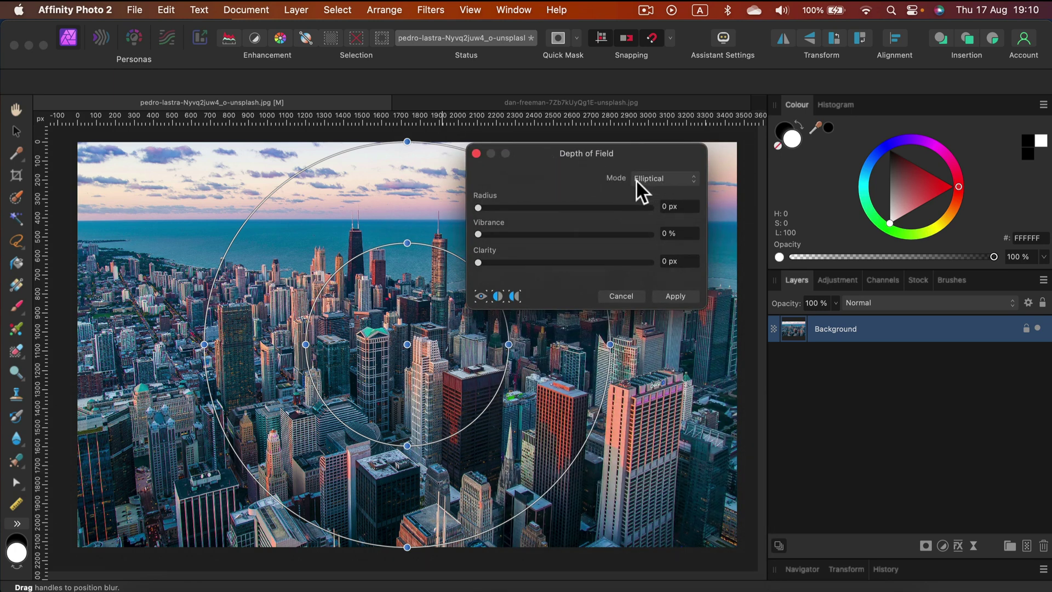
click(663, 176)
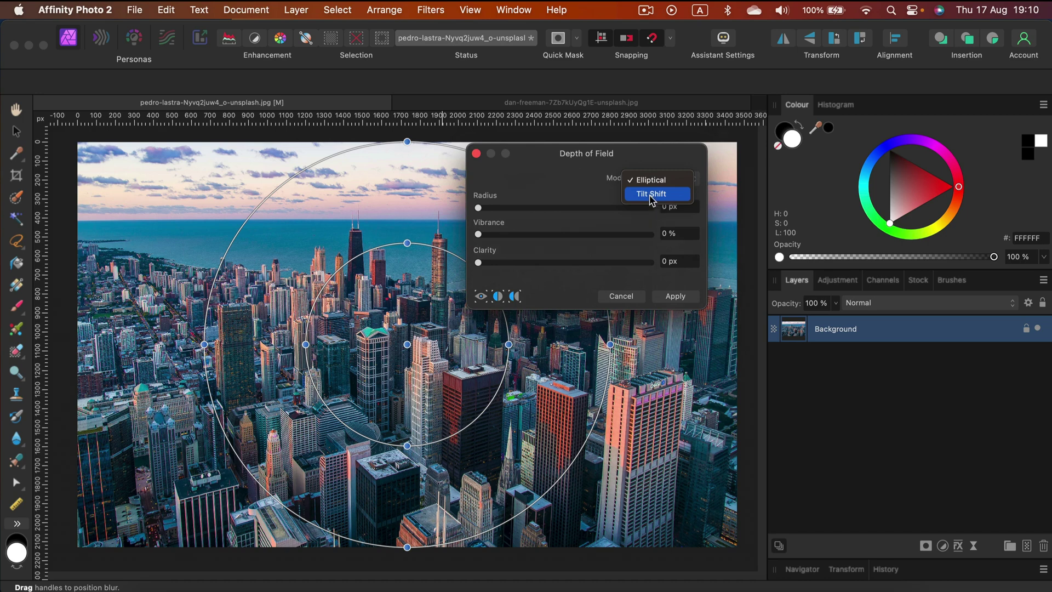
click(651, 194)
drag(584, 150, 870, 116)
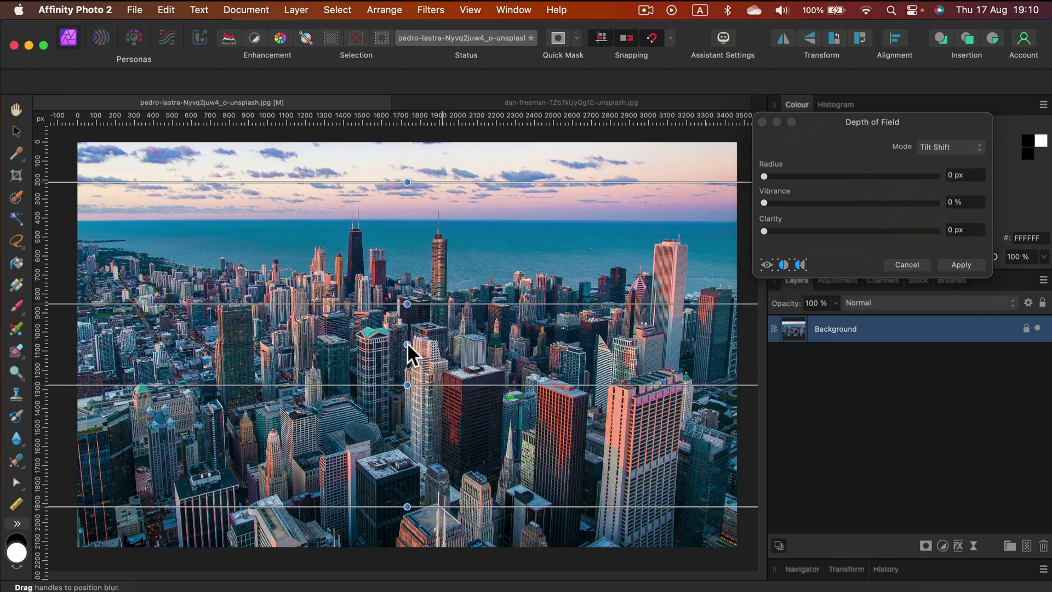
drag(408, 344, 410, 357)
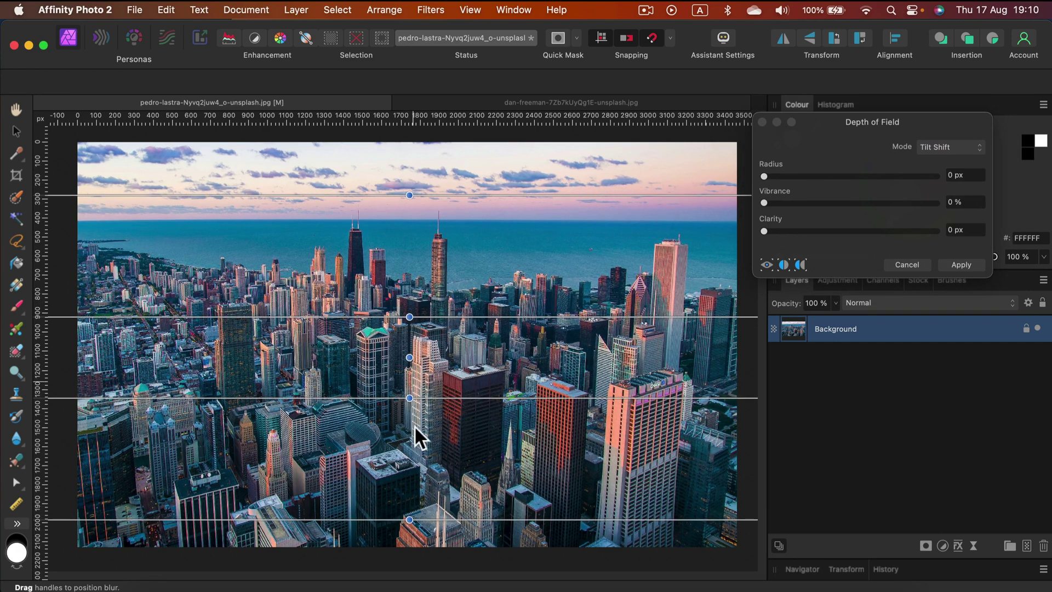
drag(409, 516, 410, 547)
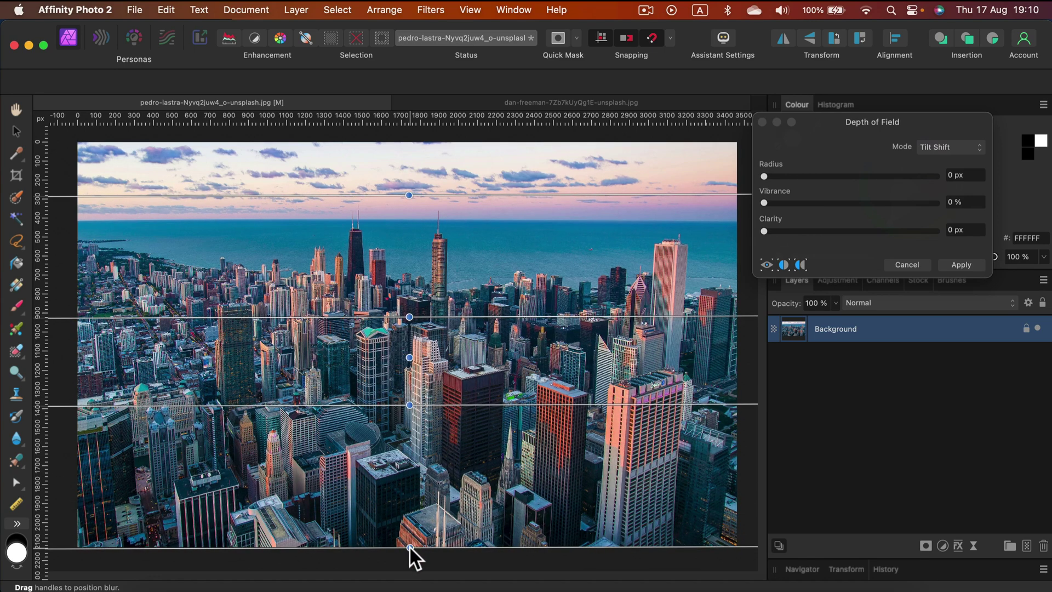
Set the Tilt Shift blur radius to 25.3 px.
key(shift)
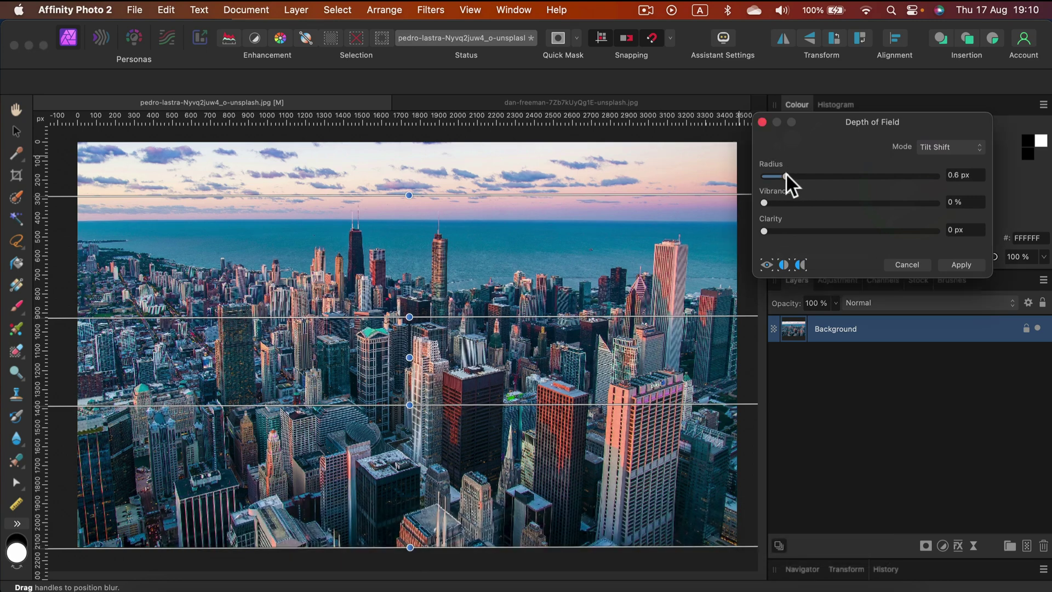
drag(786, 174, 845, 176)
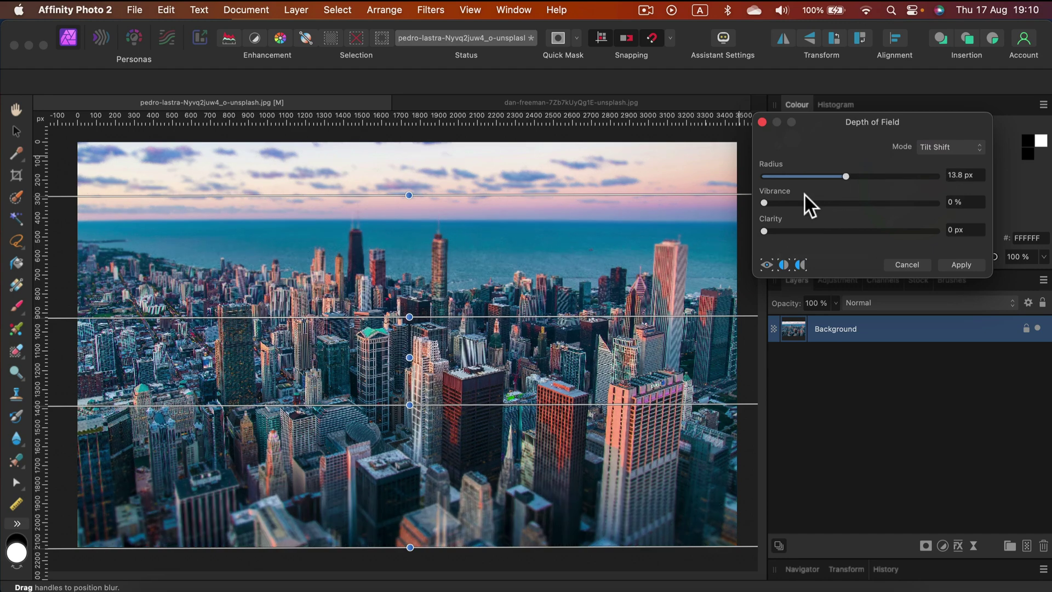
click(869, 176)
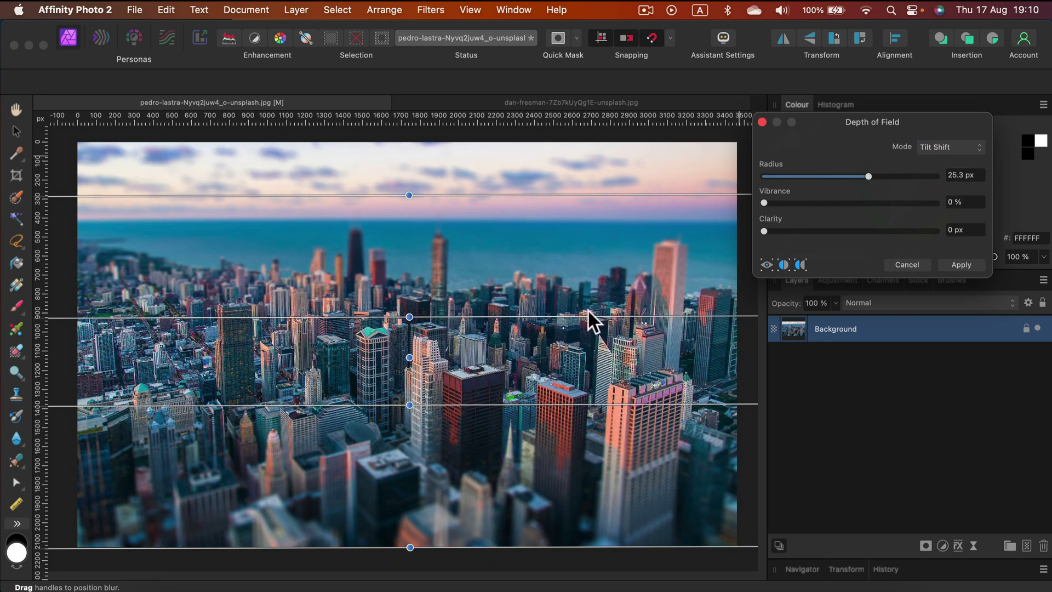
Fine-tune the focus band and its top and bottom blur edges, keeping the lines level.
drag(410, 357, 411, 349)
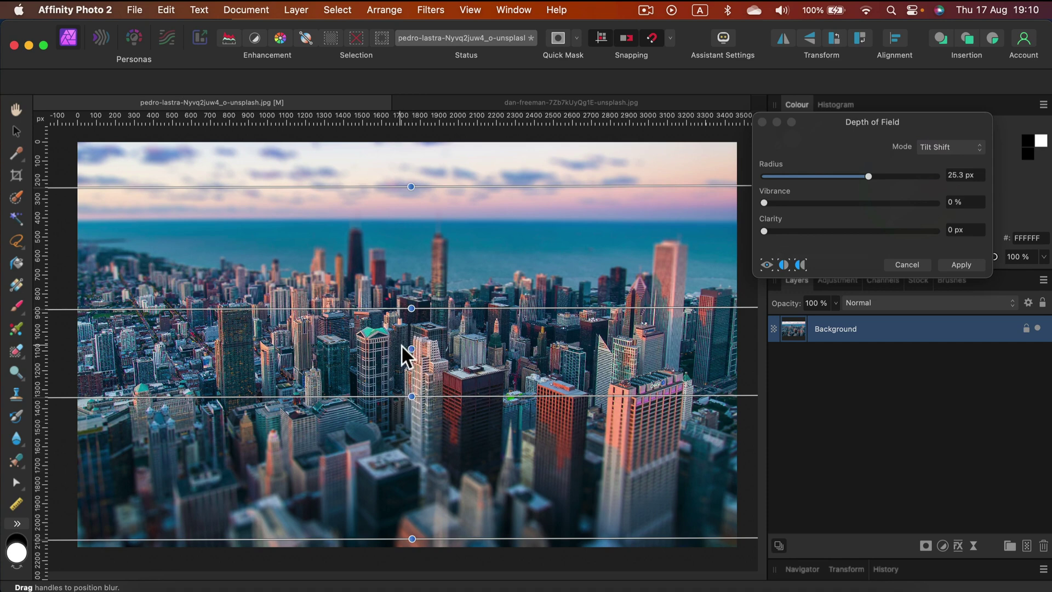
drag(411, 535, 412, 516)
drag(410, 185, 410, 191)
drag(411, 304, 410, 291)
key(shift)
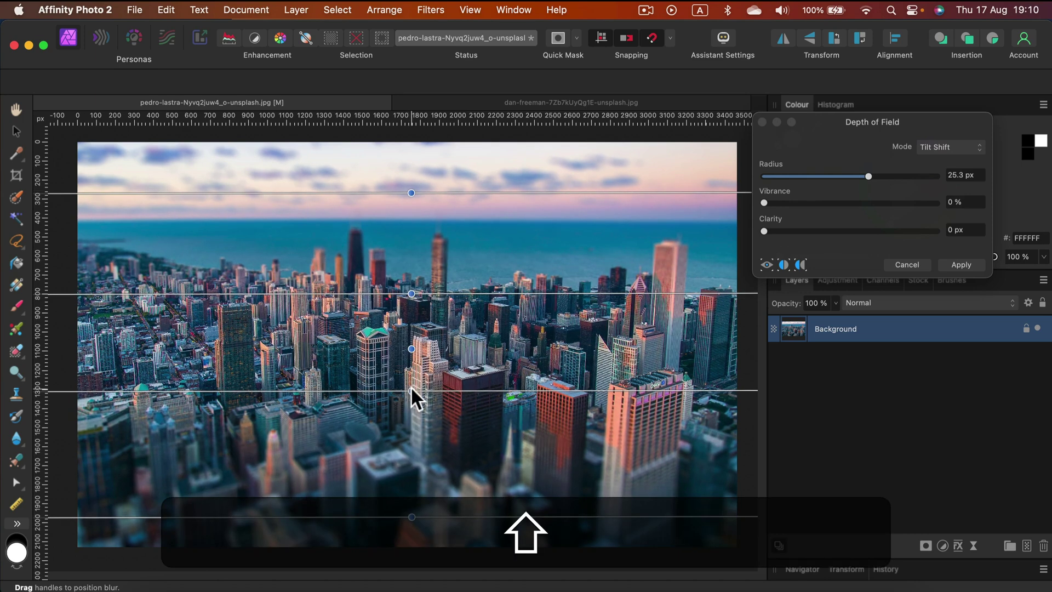
drag(410, 392, 411, 396)
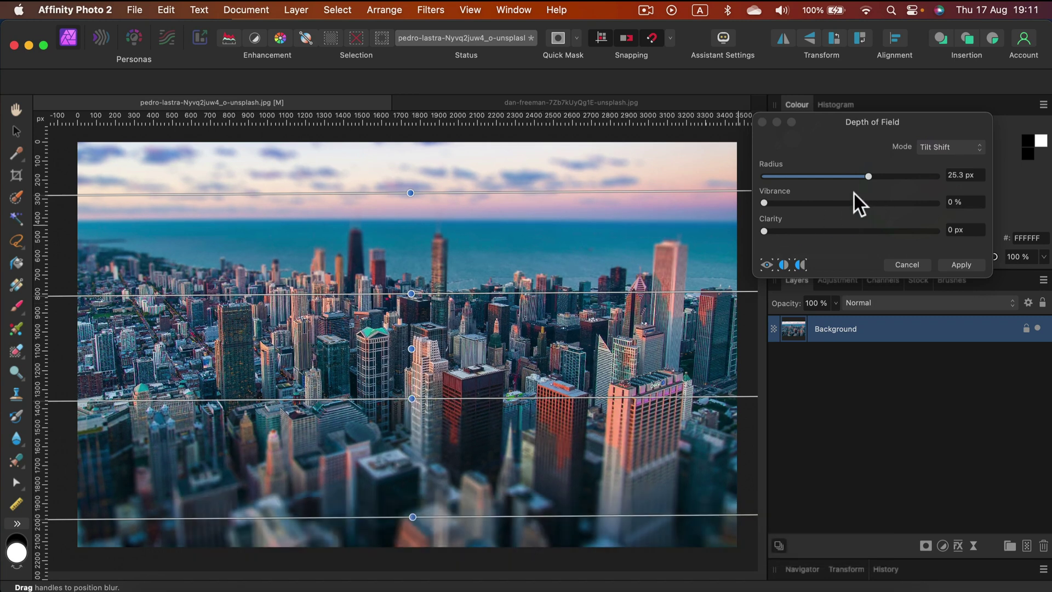
Set vibrance to 12 % and clarity to 0.5 px, nudge the focus band down, and apply.
drag(774, 199, 786, 201)
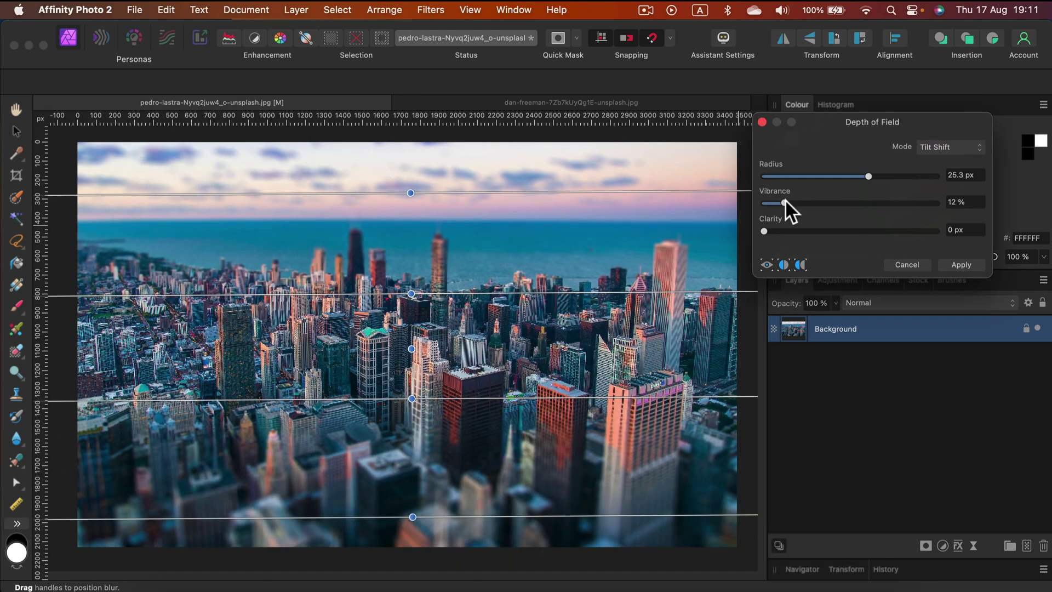
click(782, 231)
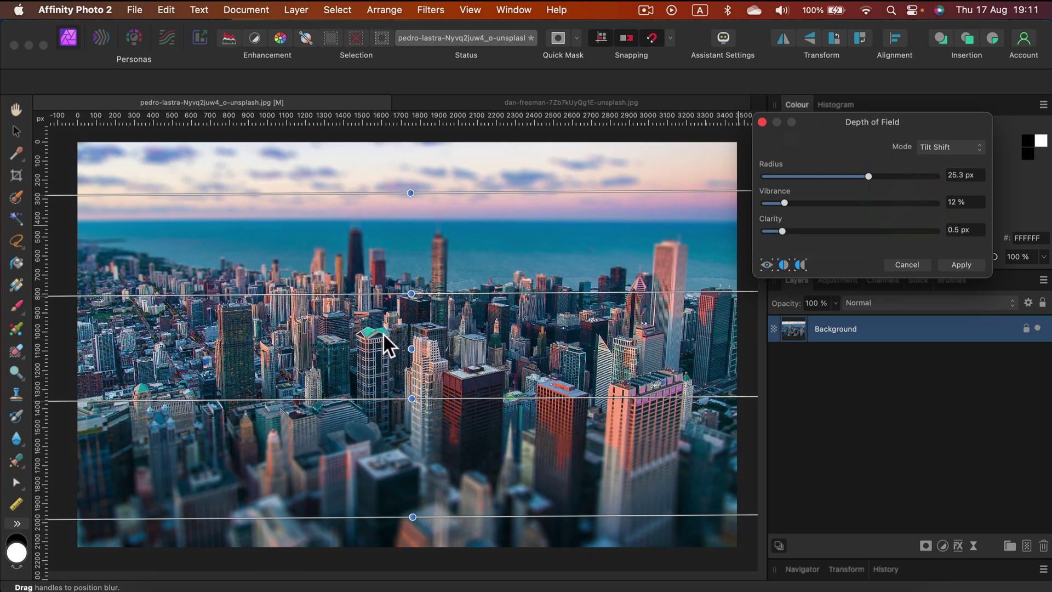
drag(411, 348, 409, 357)
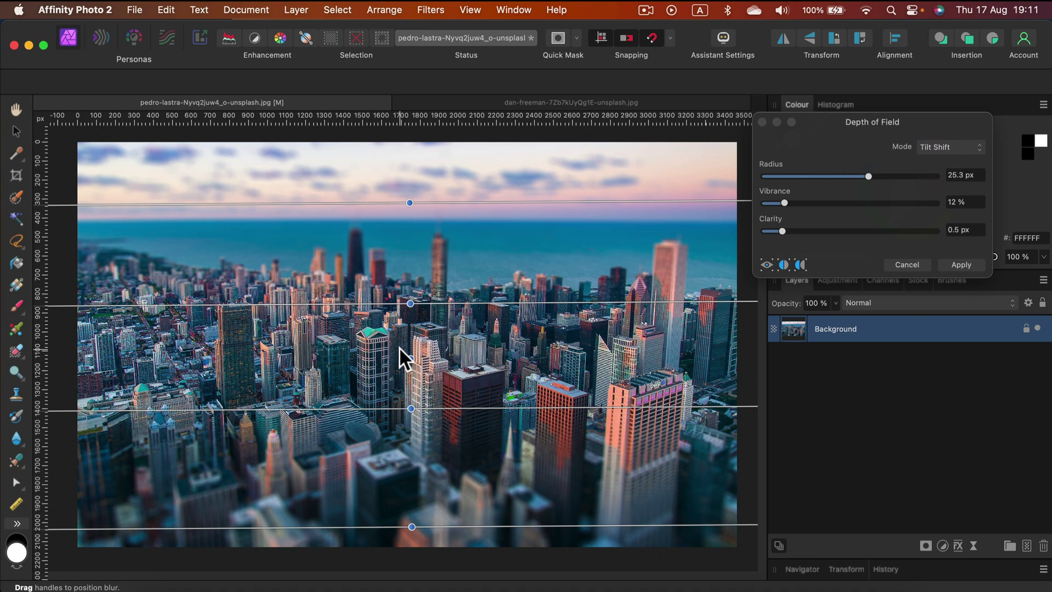
click(969, 265)
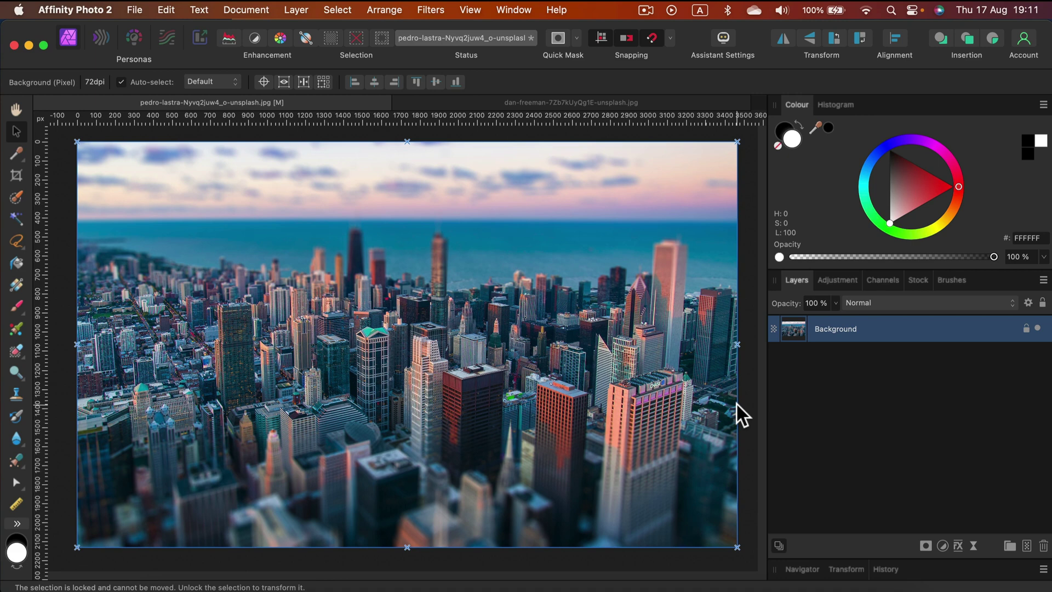
Switch to the dan-freeman-7Zb7kUyQg1E-unsplash.jpg Sydney harbour document and zoom in.
click(542, 100)
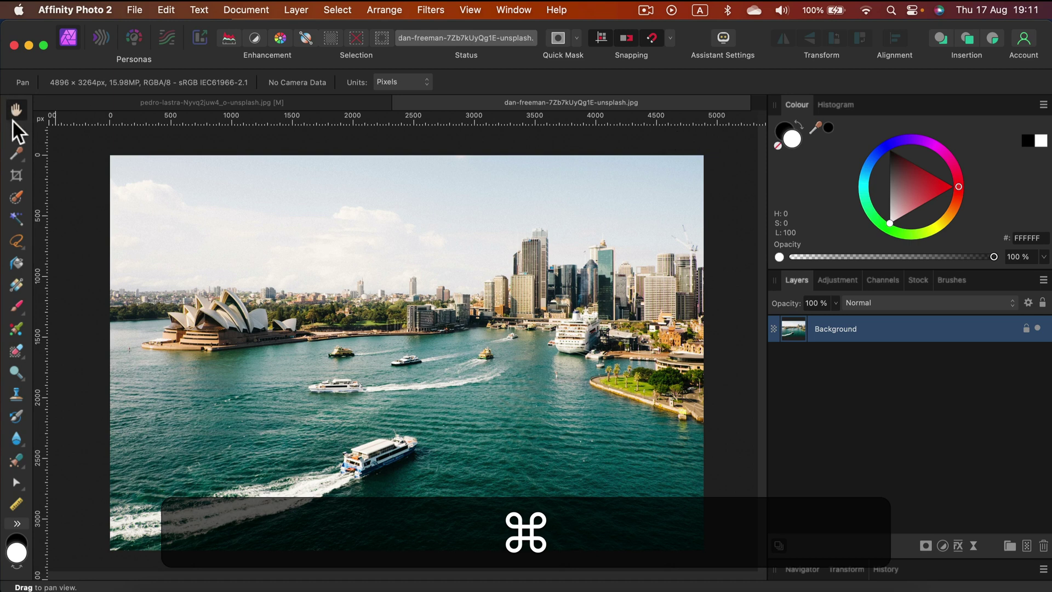
key(super+equal)
Open Filters > Blur > Depth Of Field Blur on the Sydney photo and choose Tilt Shift mode.
scroll(569, 301, down, 5)
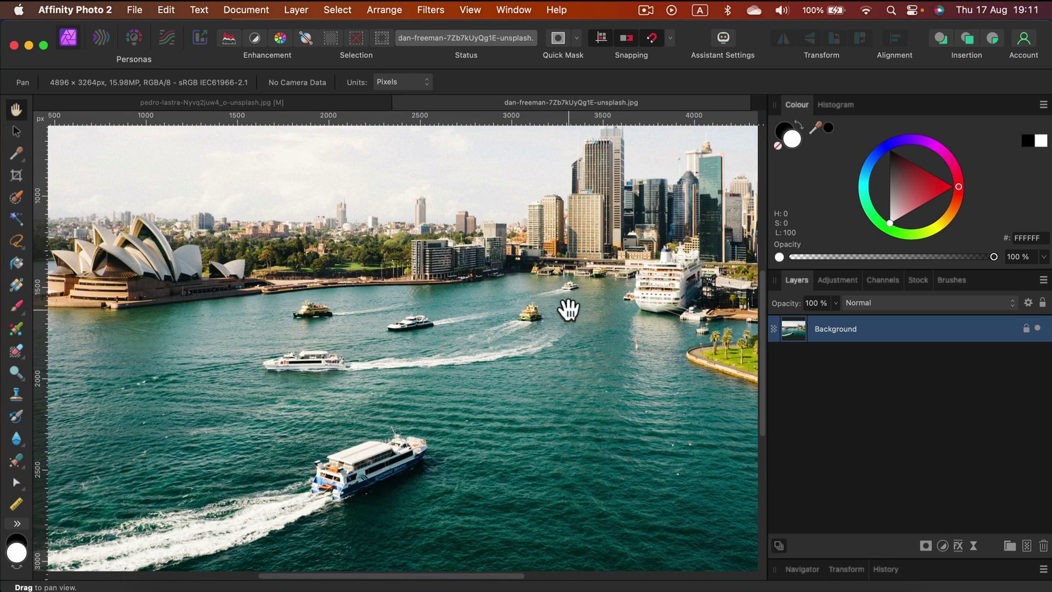
click(431, 12)
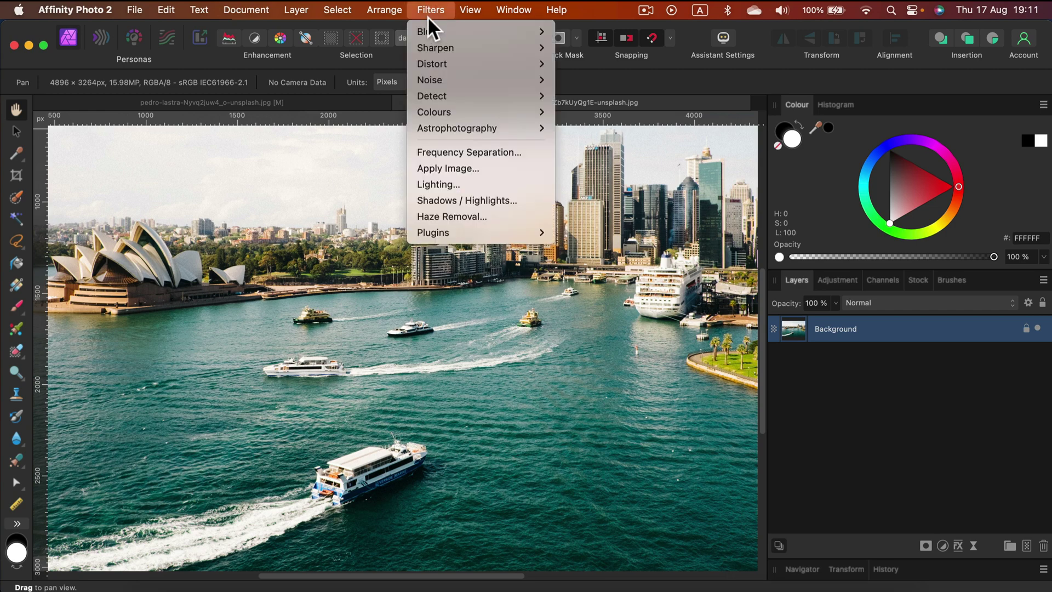
mouse_move(428, 24)
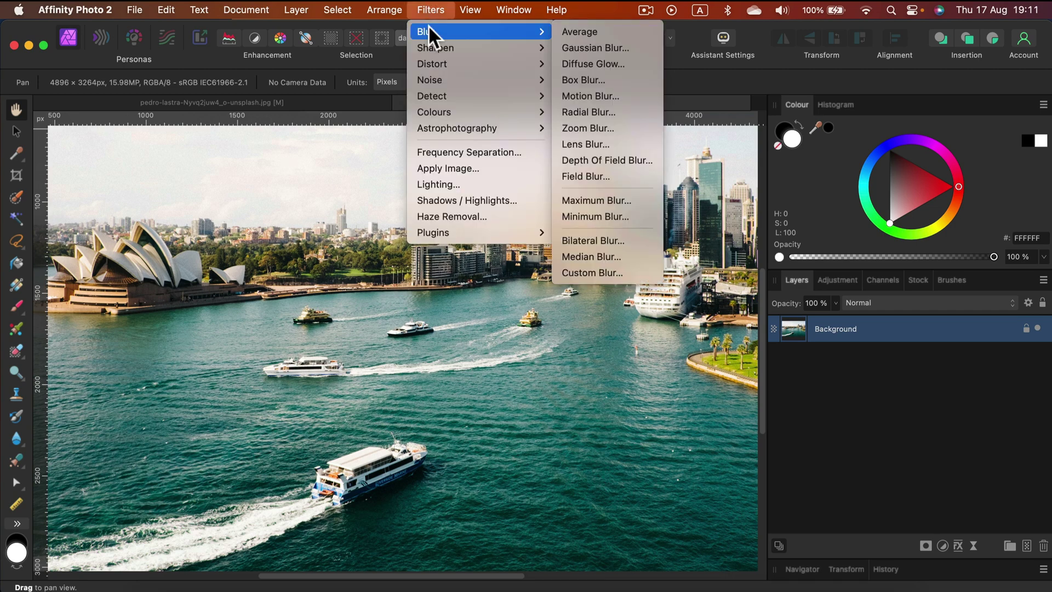
click(627, 159)
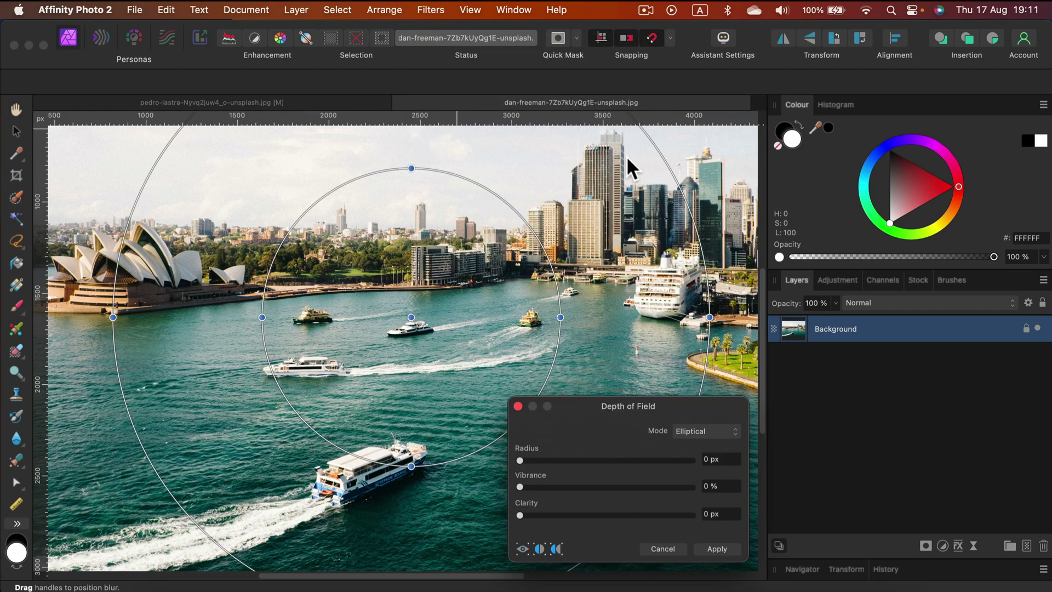
click(705, 430)
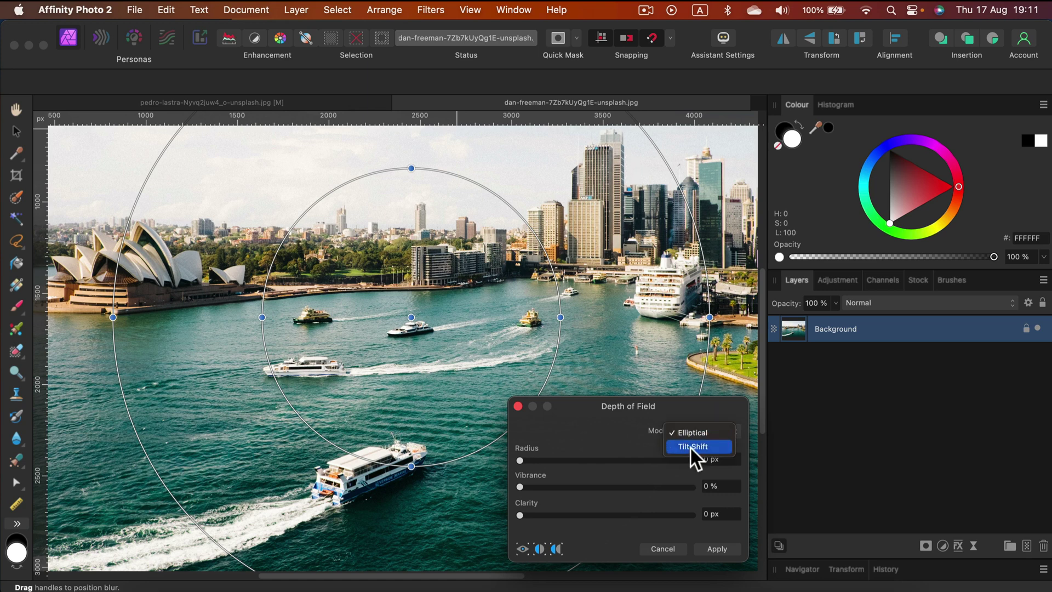
click(689, 446)
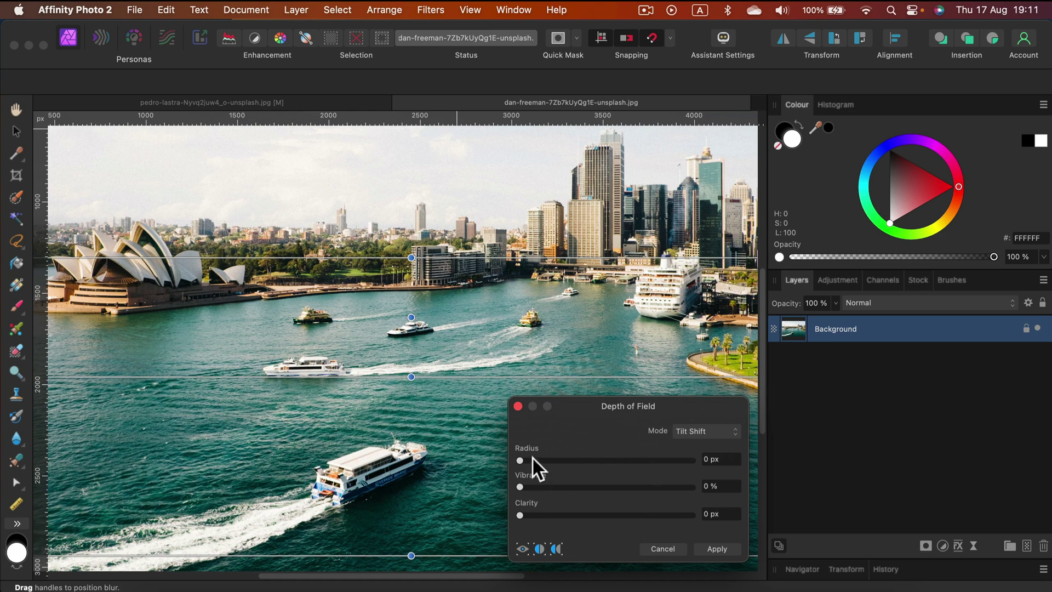
Raise the blur radius to 25.5 px, move the dialog aside, and shift the focus band over the boats.
drag(532, 459, 626, 464)
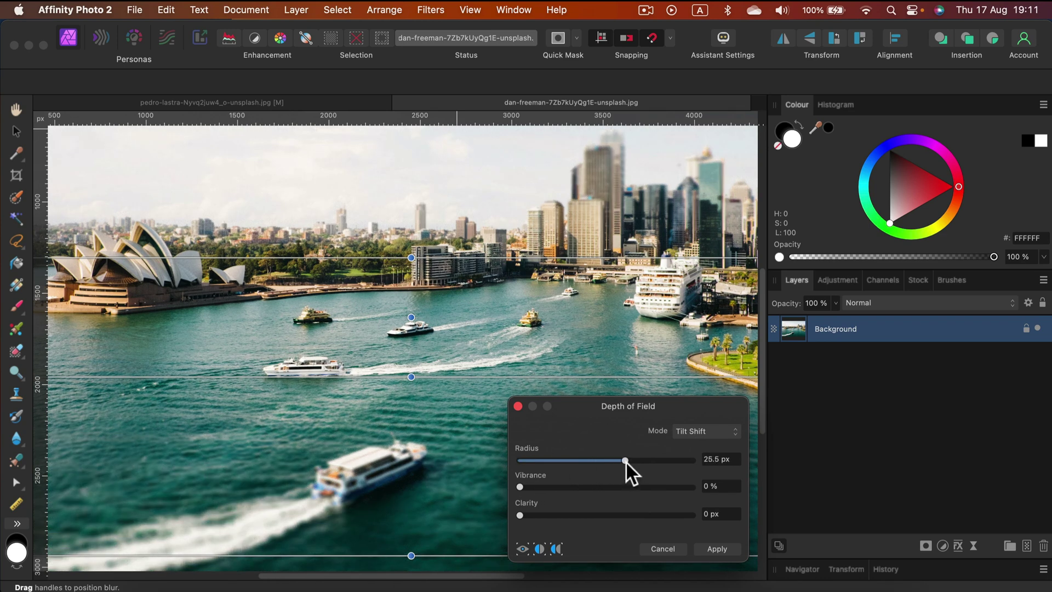
drag(638, 403, 846, 298)
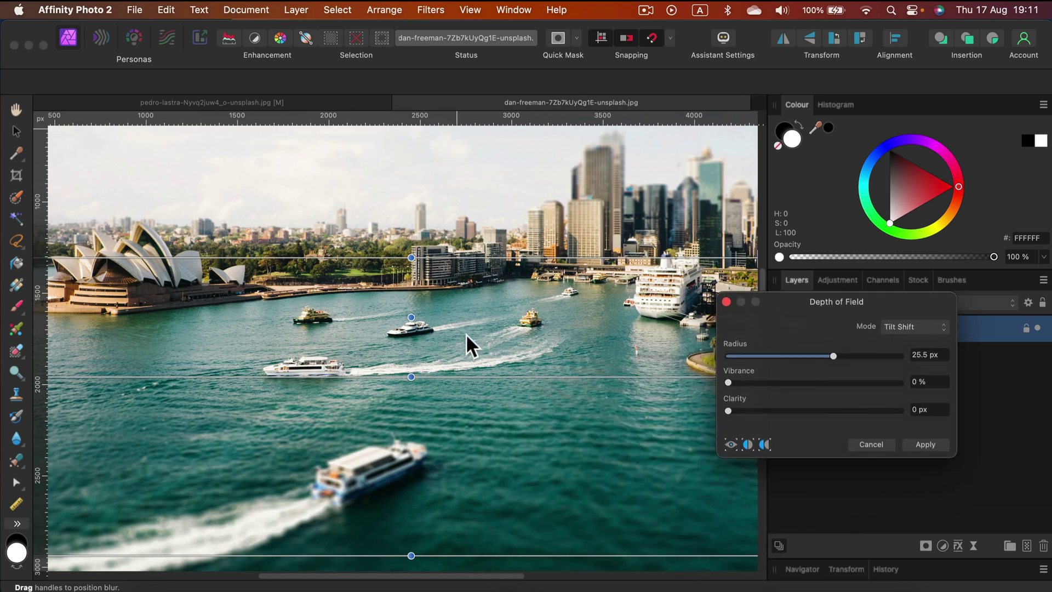
mouse_move(411, 316)
mouse_down()
mouse_move(408, 489)
mouse_move(411, 305)
mouse_move(415, 425)
mouse_move(420, 305)
mouse_up()
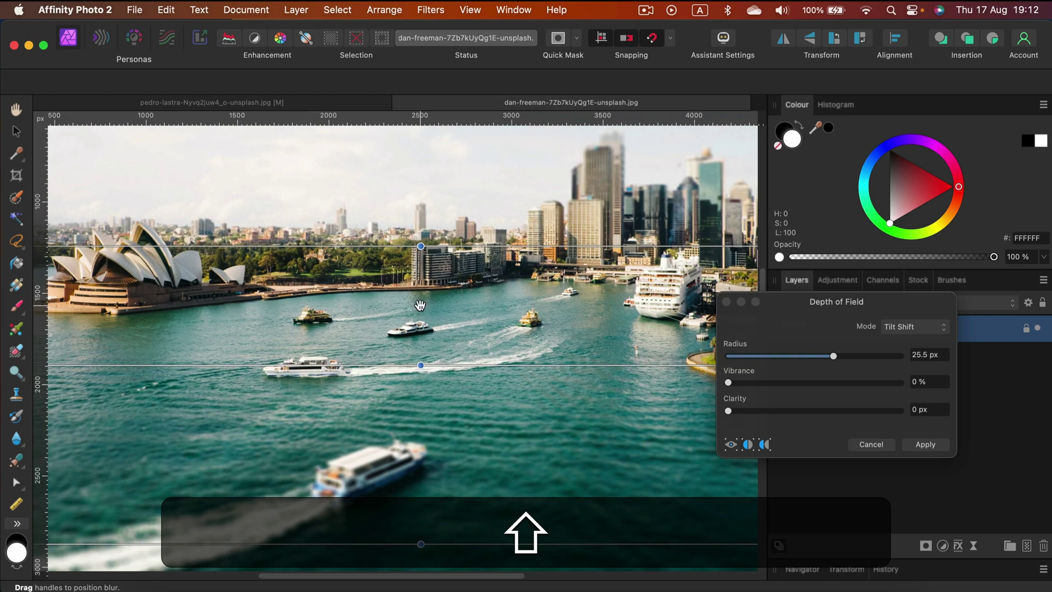
Give the Sydney Depth of Field blur 21 % vibrance and 0.7 px clarity, apply it, and review.
click(763, 383)
mouse_move(762, 410)
mouse_down()
mouse_move(836, 411)
mouse_move(754, 410)
mouse_up()
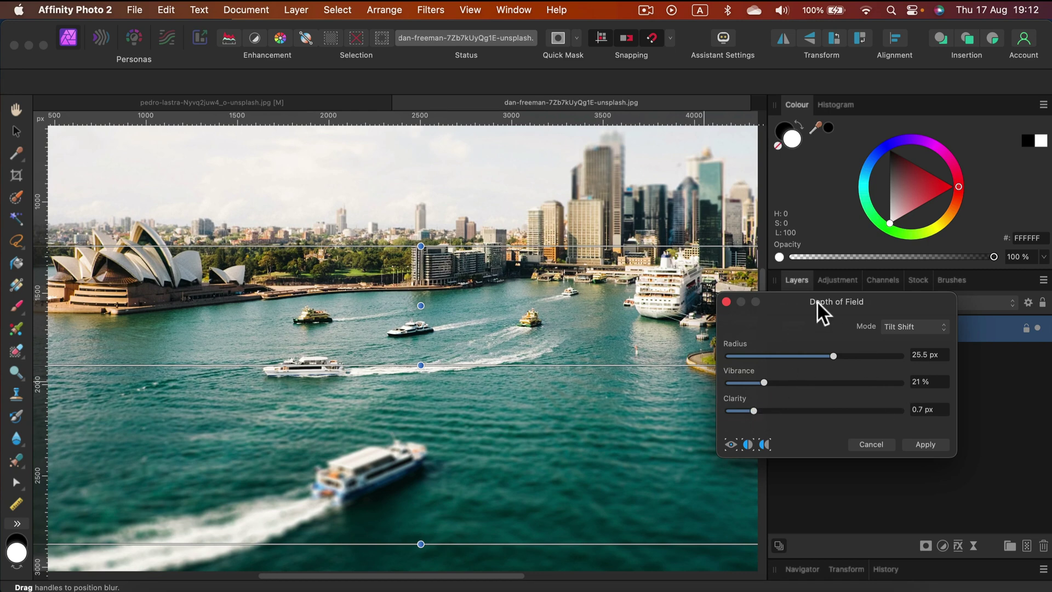
click(923, 445)
scroll(646, 414, up, 5)
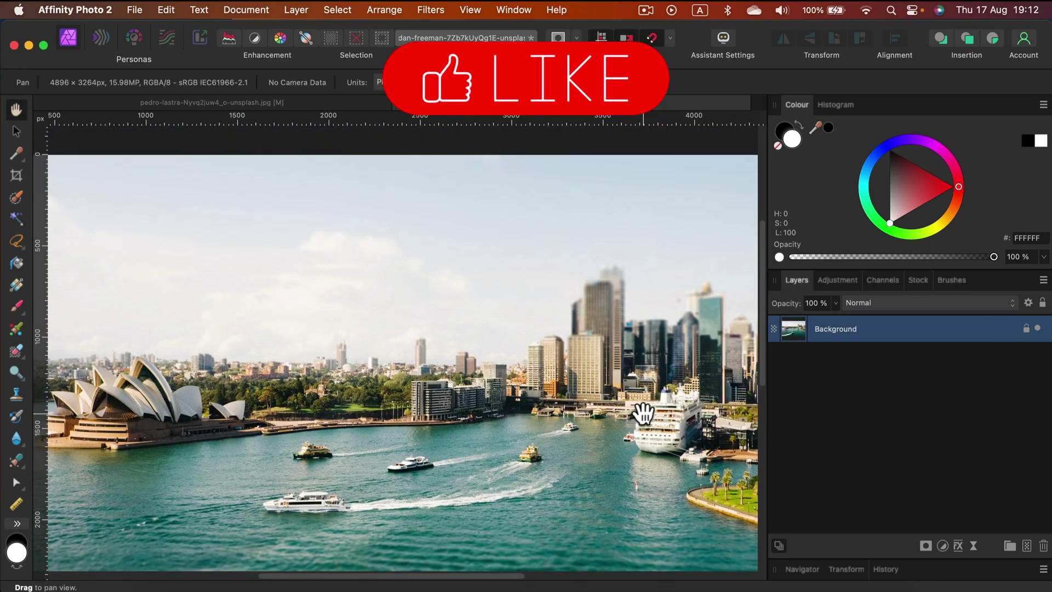
scroll(645, 416, down, 6)
scroll(638, 415, up, 1)
scroll(637, 415, up, 2)
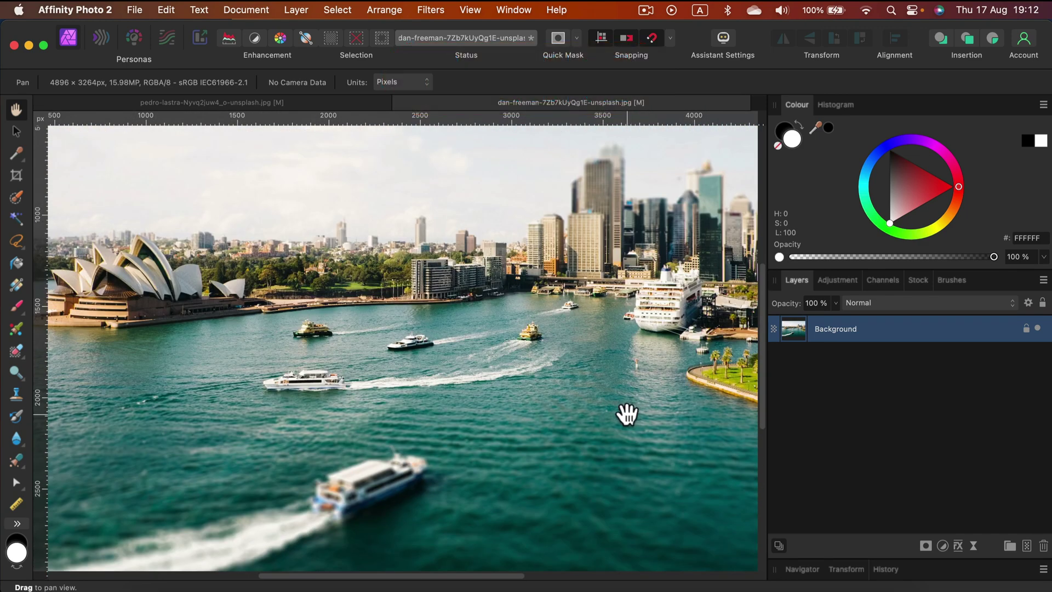